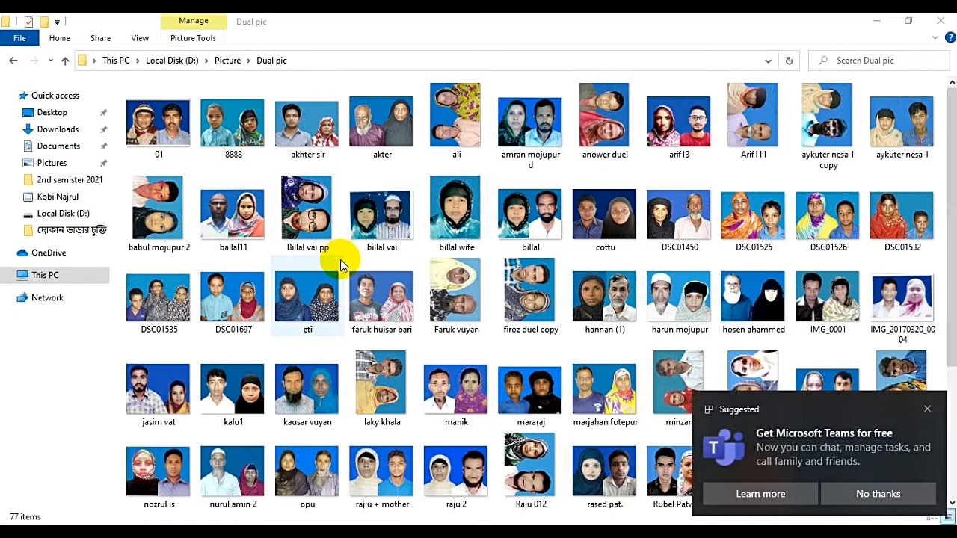
# Dismiss the Microsoft Teams suggestion and look through the sample couple photos in the Dual pic folder.
pyautogui.click(928, 411)
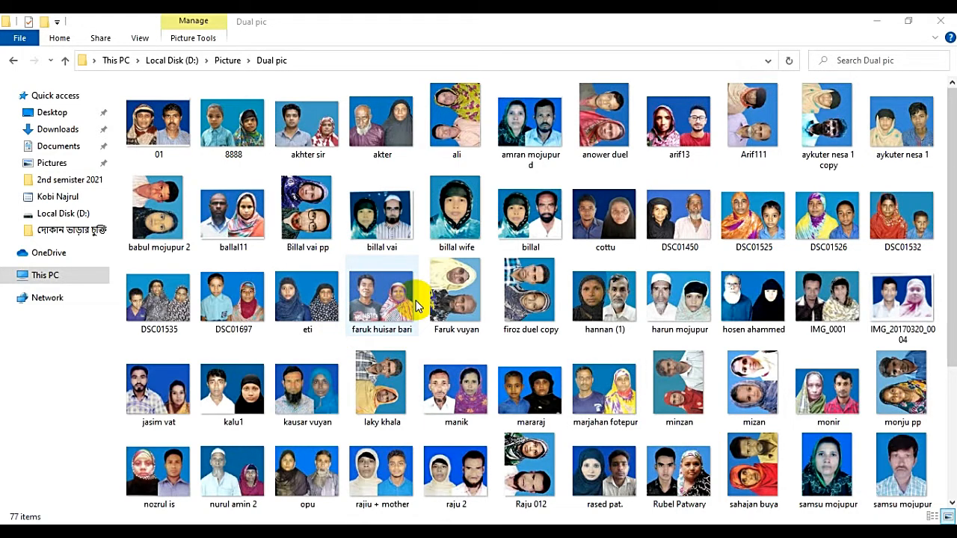
pyautogui.scroll(-3, 416, 306)
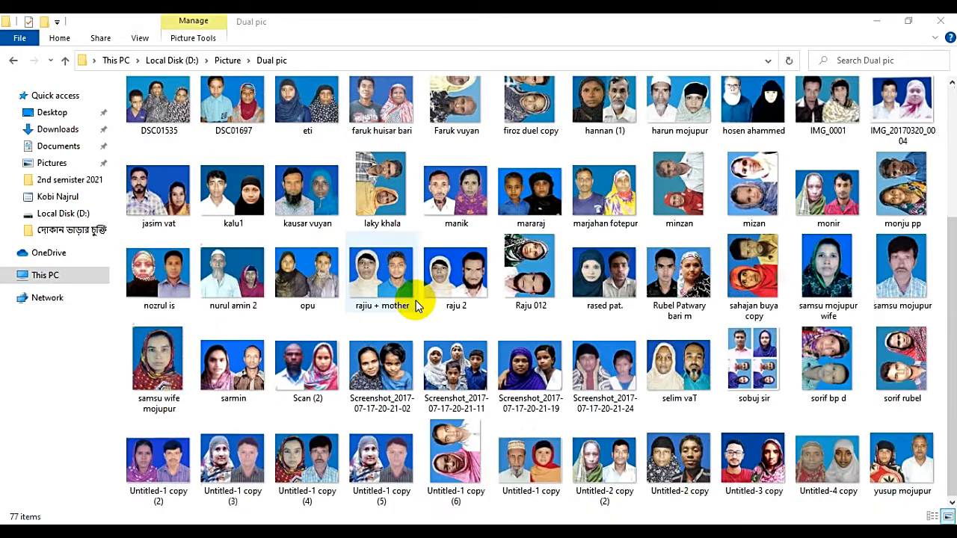
pyautogui.scroll(3, 416, 307)
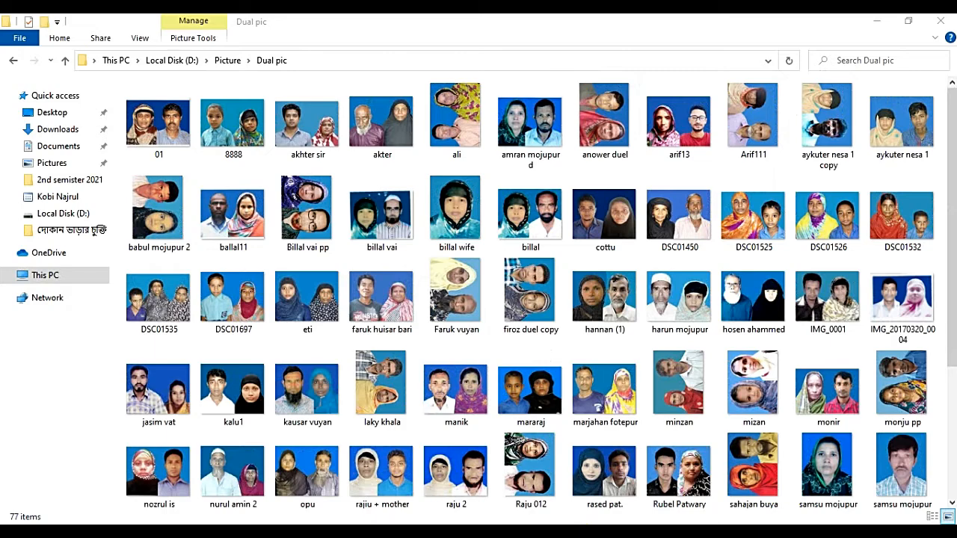
# Open the two portrait photos from the desktop in Adobe Photoshop.
pyautogui.click(364, 531)
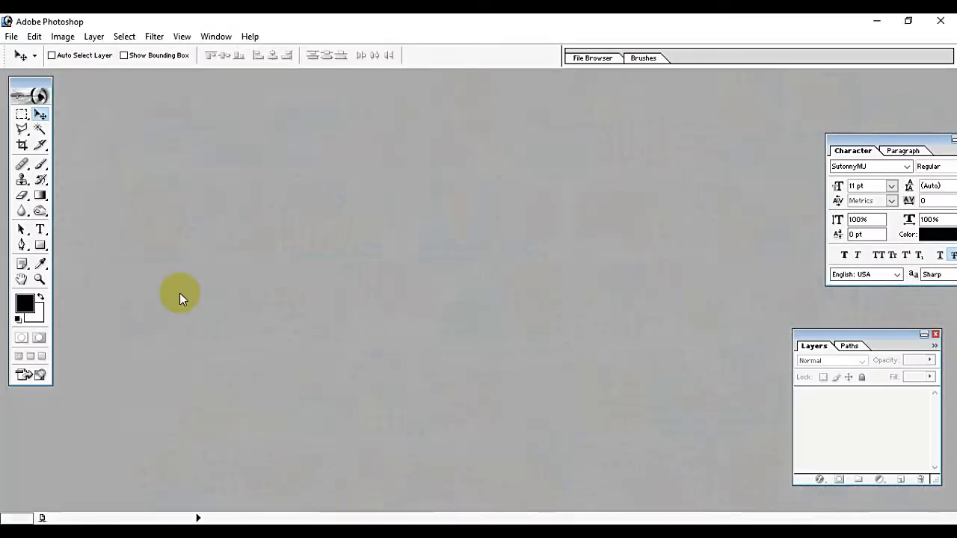
pyautogui.click(875, 21)
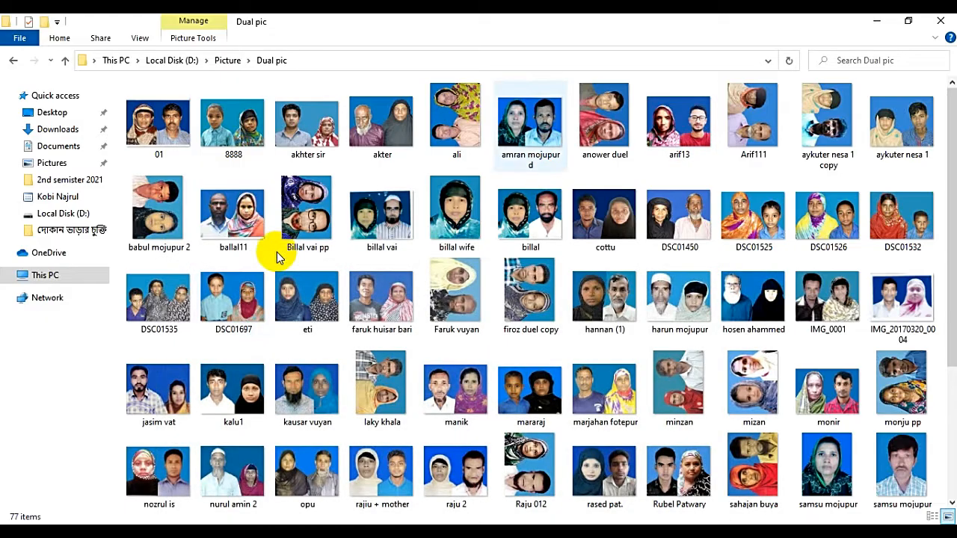
pyautogui.click(880, 23)
pyautogui.moveTo(145, 236); pyautogui.dragTo(77, 153)
pyautogui.moveTo(76, 214); pyautogui.dragTo(369, 367)
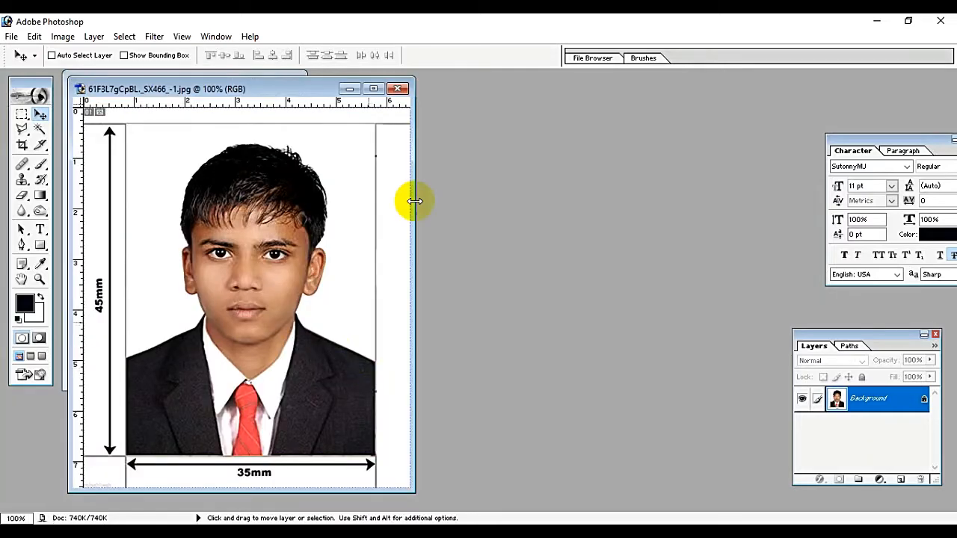
# Crop the boy's photo to 1.5 x 1.9 in at 300 pixels/inch, leaving out the surrounding dimension arrows.
pyautogui.click(374, 90)
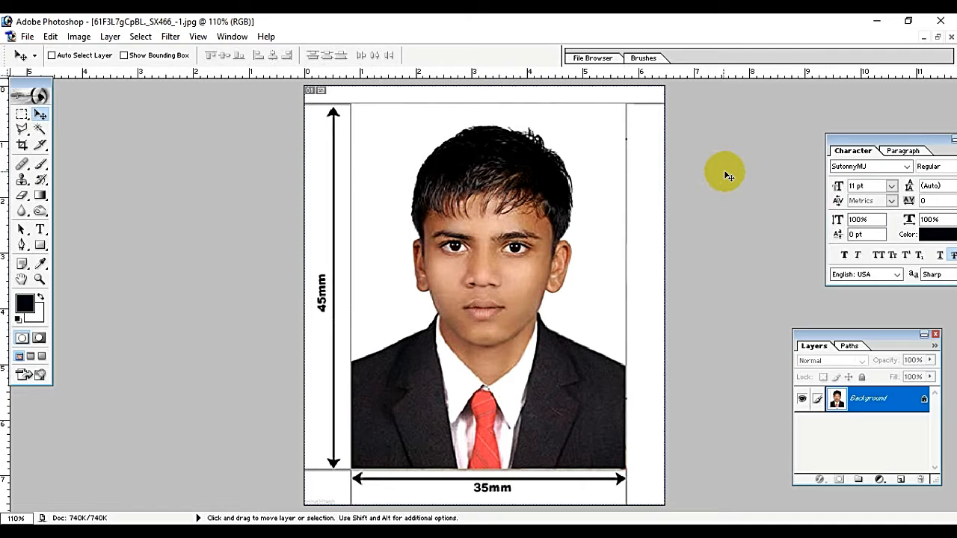
pyautogui.click(23, 146)
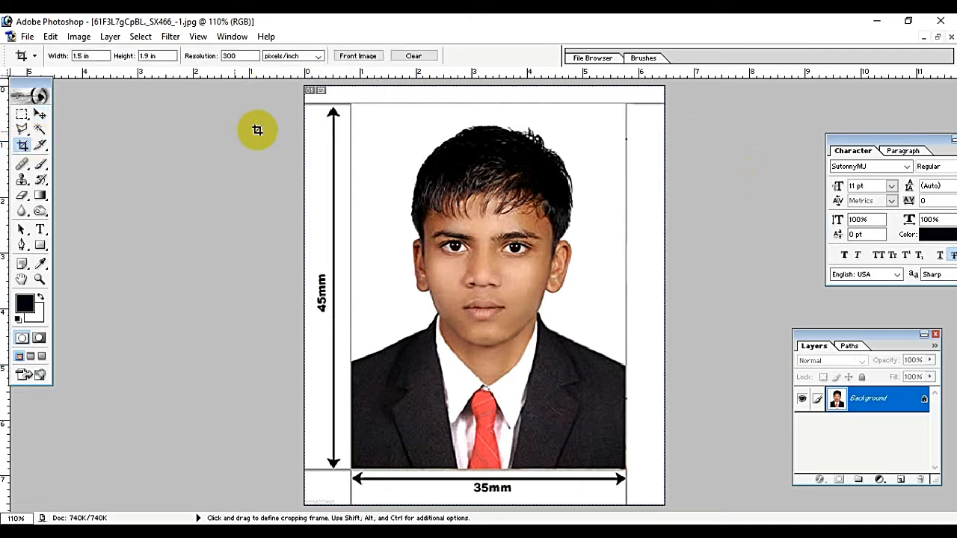
pyautogui.moveTo(355, 111)
pyautogui.mouseDown()
pyautogui.moveTo(373, 120)
pyautogui.moveTo(621, 506)
pyautogui.mouseUp()
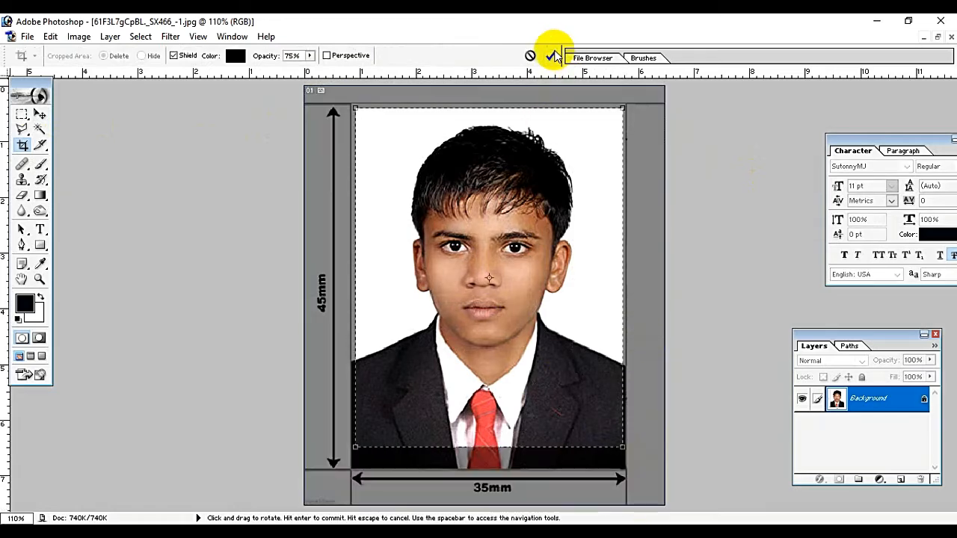
pyautogui.click(551, 55)
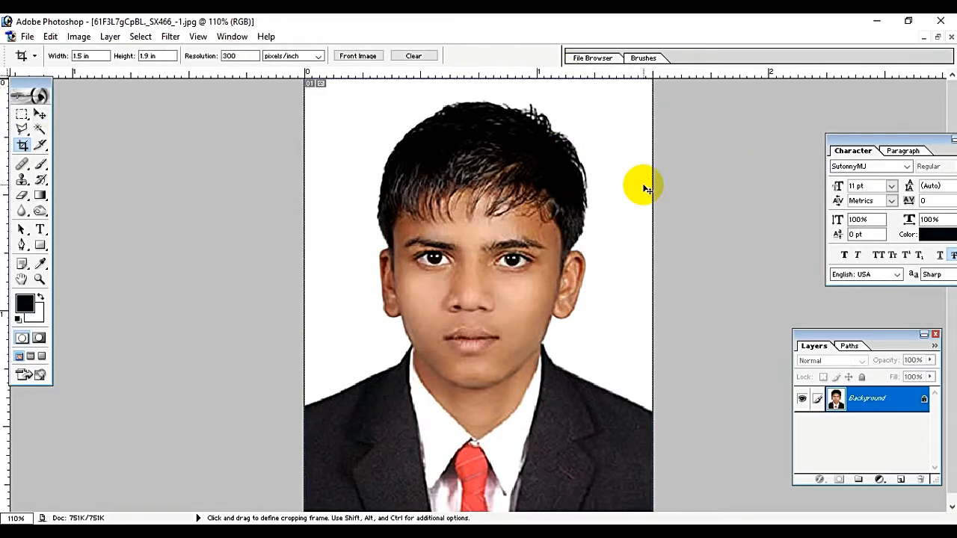
pyautogui.hotkey('ctrl', '-')
pyautogui.hotkey('ctrl', '-')
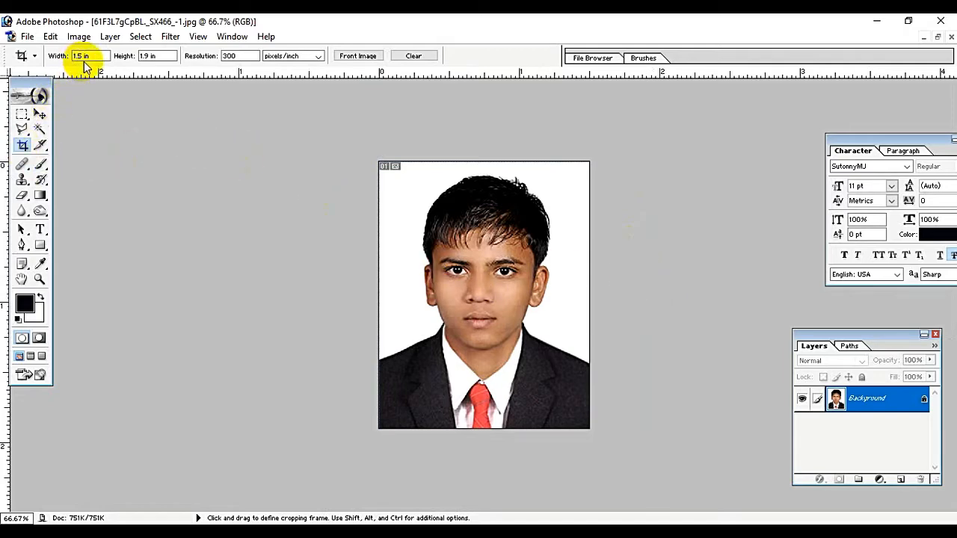
pyautogui.click(150, 55)
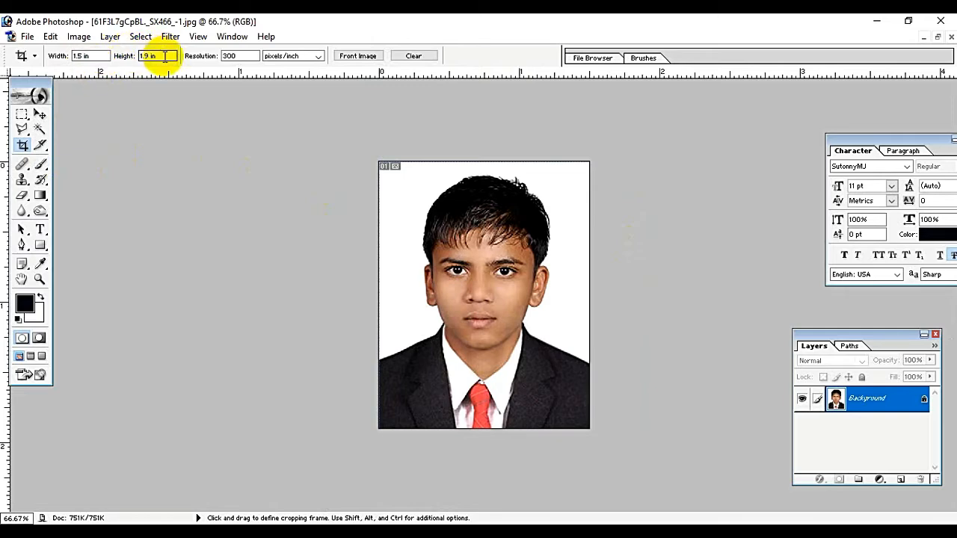
# Set the boy's photo window aside and crop the woman's photo to 1.5 x 1.9 in at 300 pixels/inch.
pyautogui.click(937, 36)
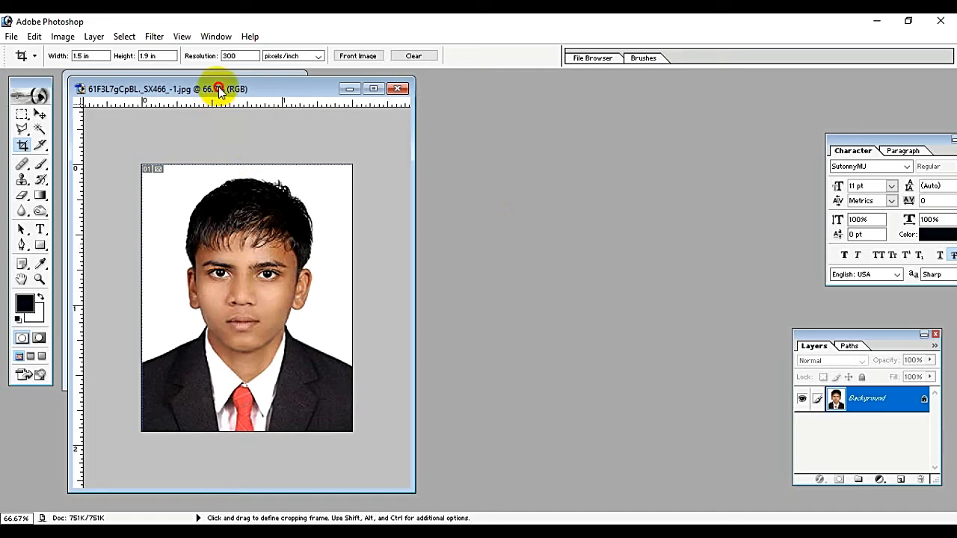
pyautogui.moveTo(218, 90); pyautogui.dragTo(409, 122)
pyautogui.click(67, 241)
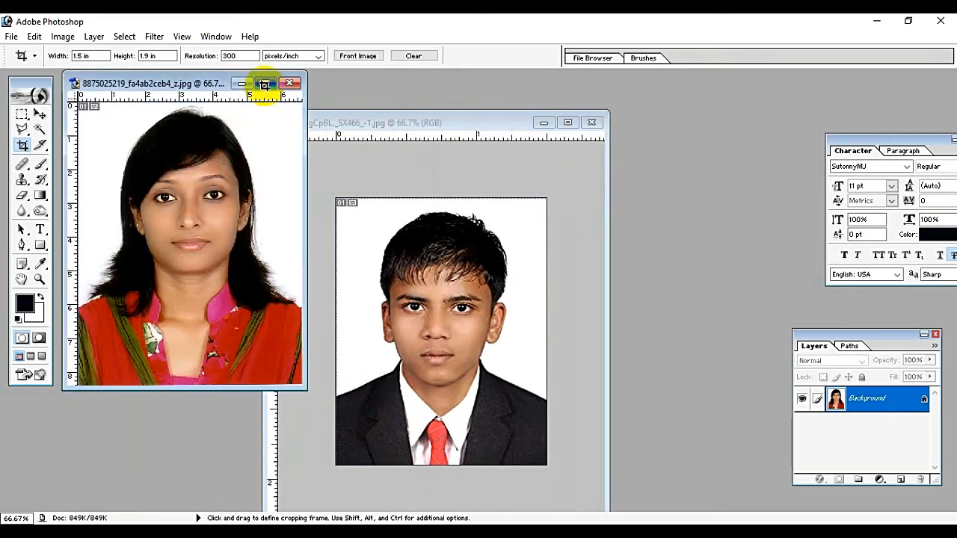
pyautogui.click(264, 83)
pyautogui.moveTo(331, 132); pyautogui.dragTo(623, 459)
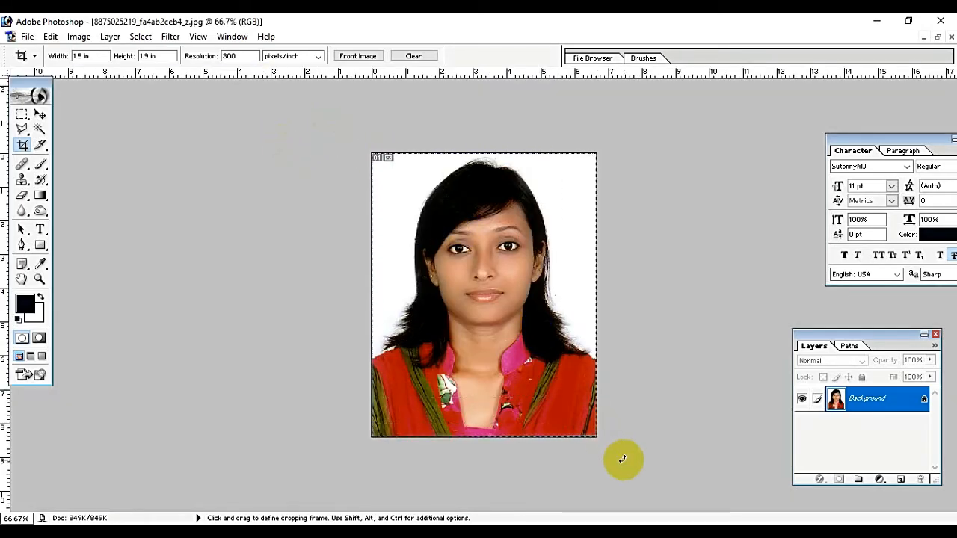
pyautogui.click(551, 55)
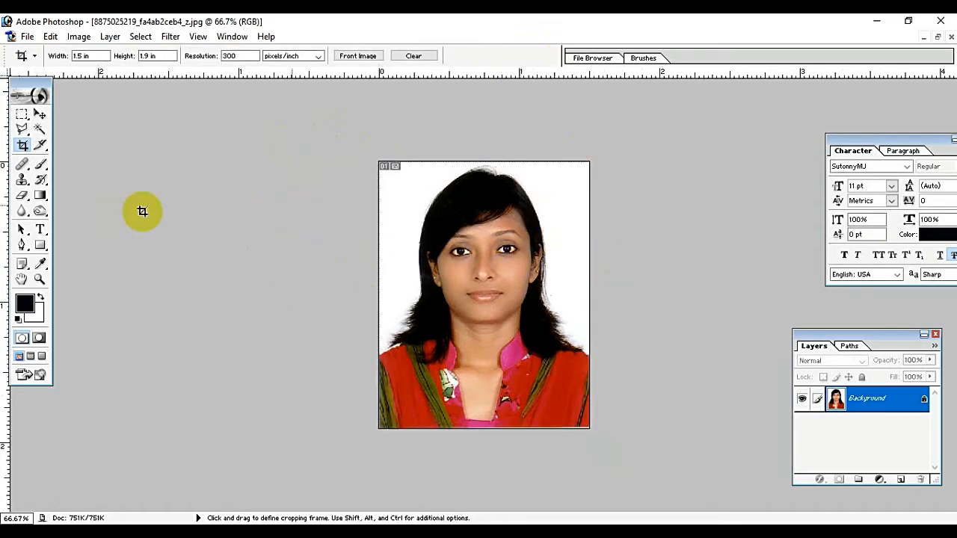
pyautogui.click(937, 37)
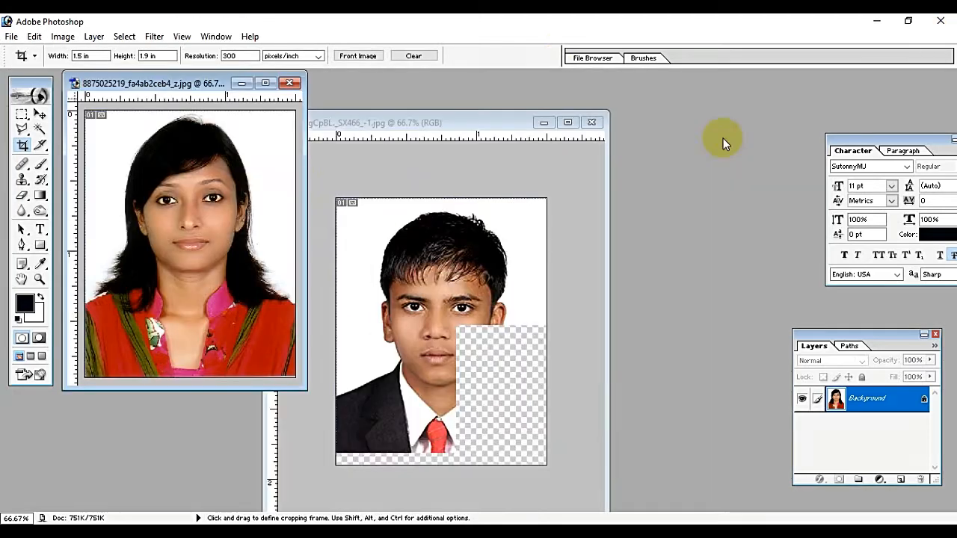
# Create a new white A4 document in RGB Color at 300 pixels/inch and place its window beside the woman's photo.
pyautogui.click(12, 36)
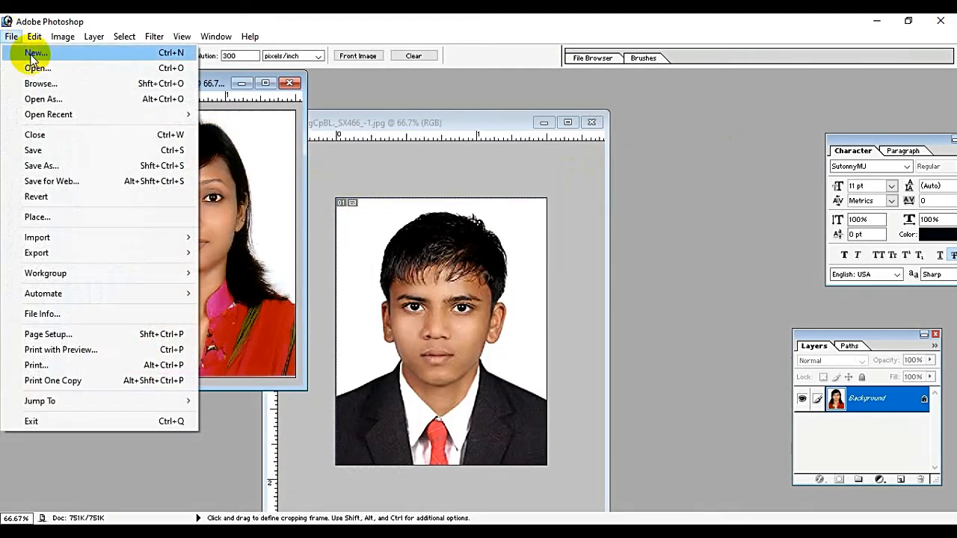
pyautogui.click(35, 54)
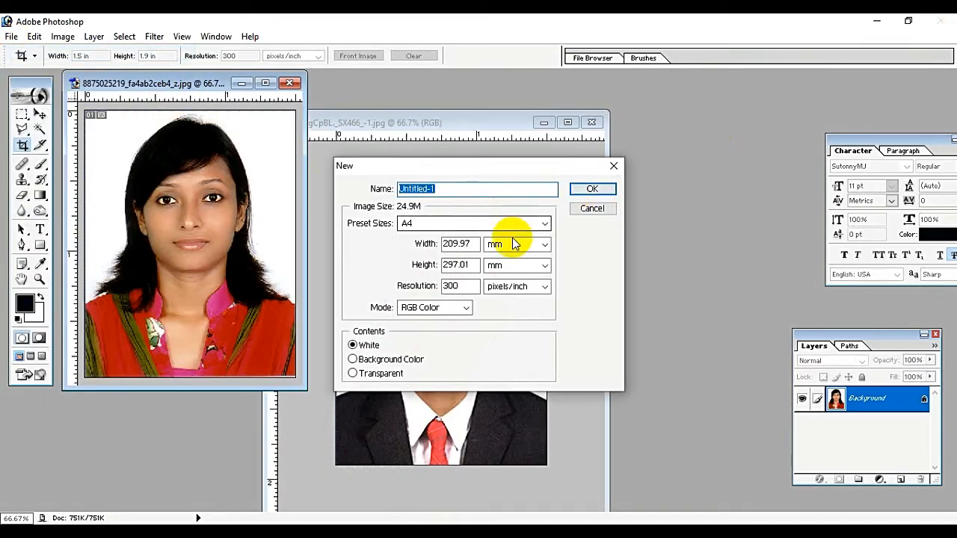
pyautogui.click(585, 190)
pyautogui.moveTo(207, 98); pyautogui.dragTo(409, 114)
# Copy the cropped portraits of the woman and the boy into the blank A4 document with the Move tool.
pyautogui.click(39, 114)
pyautogui.click(148, 210)
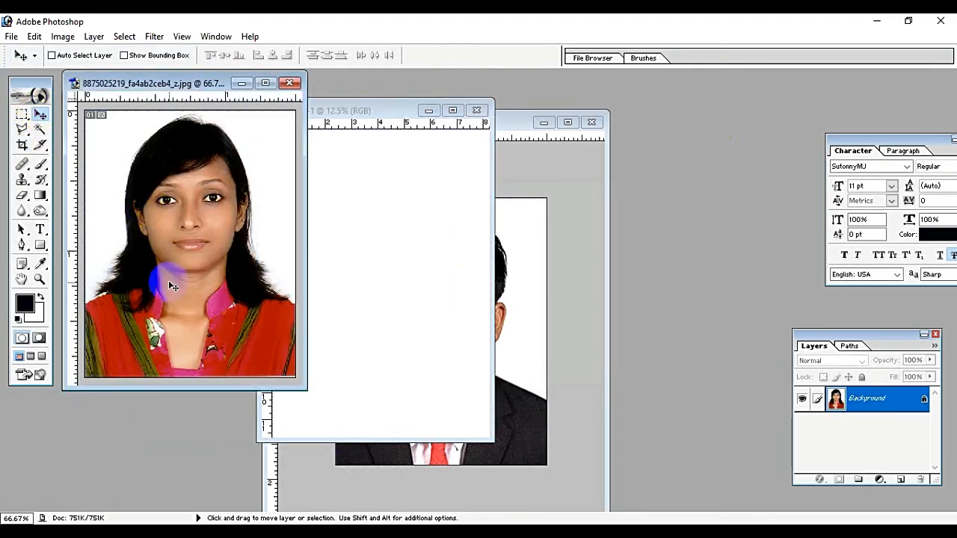
pyautogui.moveTo(172, 289); pyautogui.dragTo(367, 289)
pyautogui.click(507, 407)
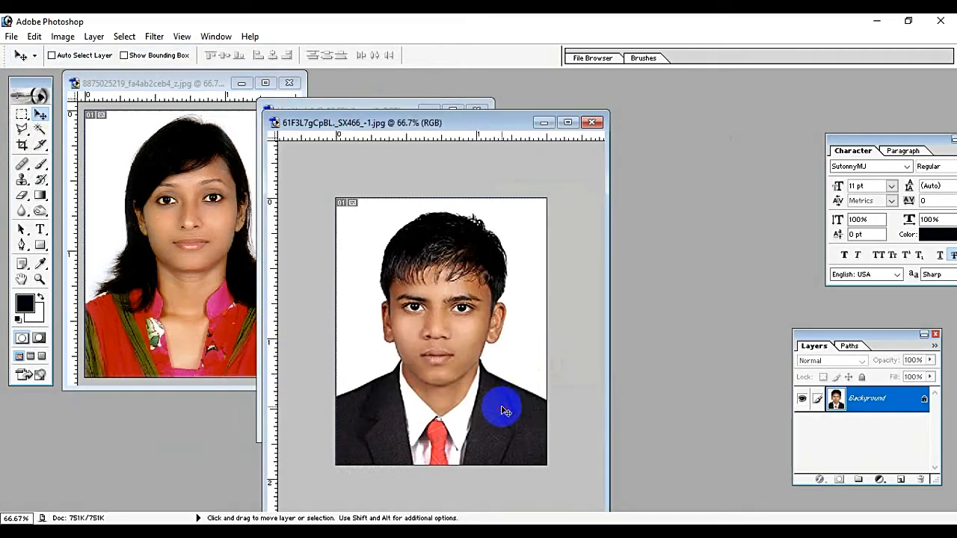
pyautogui.moveTo(427, 121); pyautogui.dragTo(597, 128)
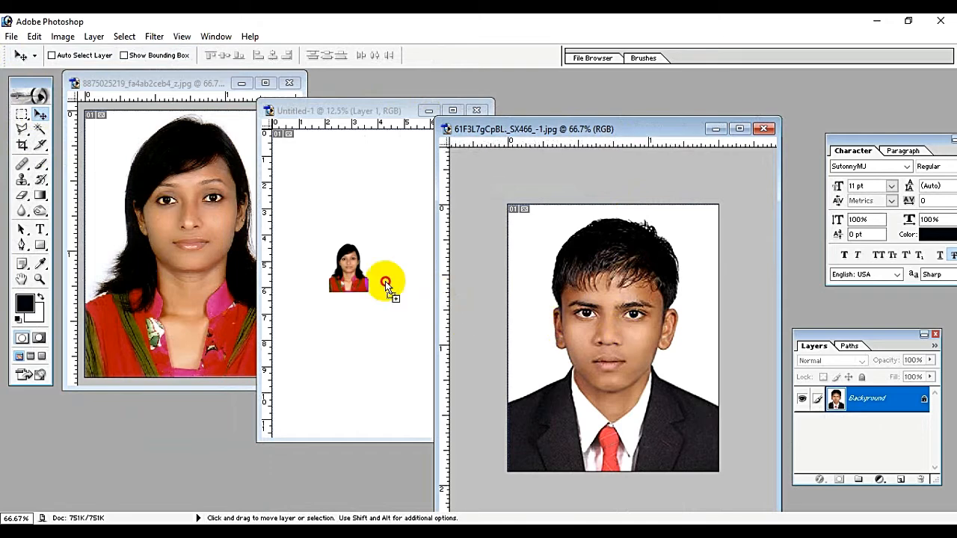
pyautogui.moveTo(386, 287); pyautogui.dragTo(374, 273)
# Move the boy's portrait beside the woman's on the A4 page, with their bottom edges level.
pyautogui.click(453, 111)
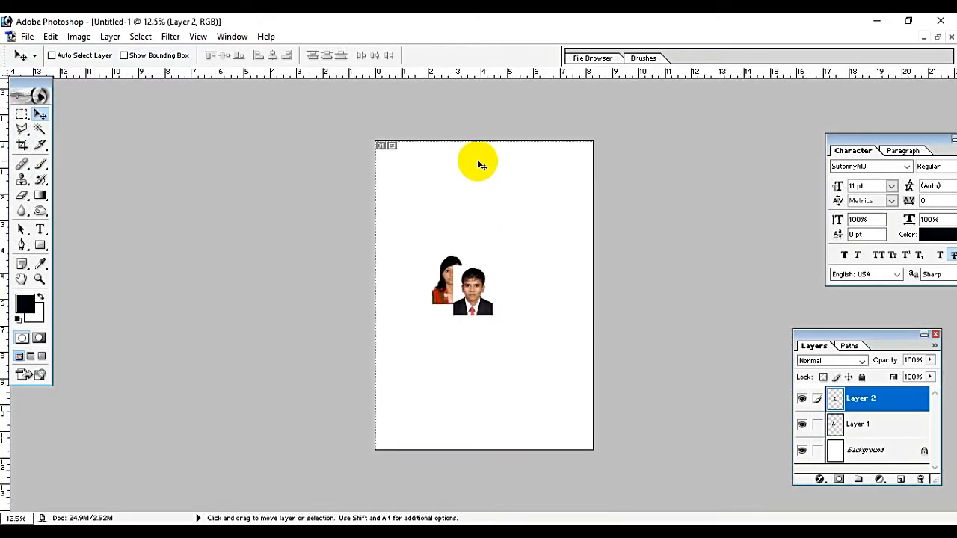
pyautogui.hotkey('ctrl', '+')
pyautogui.hotkey('ctrl', '+')
pyautogui.hotkey('ctrl', '+')
pyautogui.hotkey('ctrl', '+')
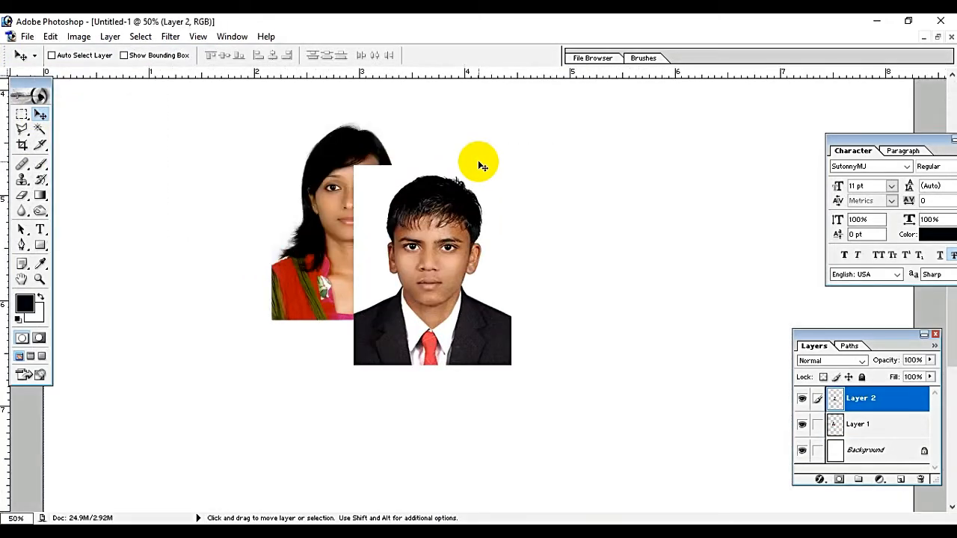
pyautogui.moveTo(428, 338); pyautogui.dragTo(494, 303)
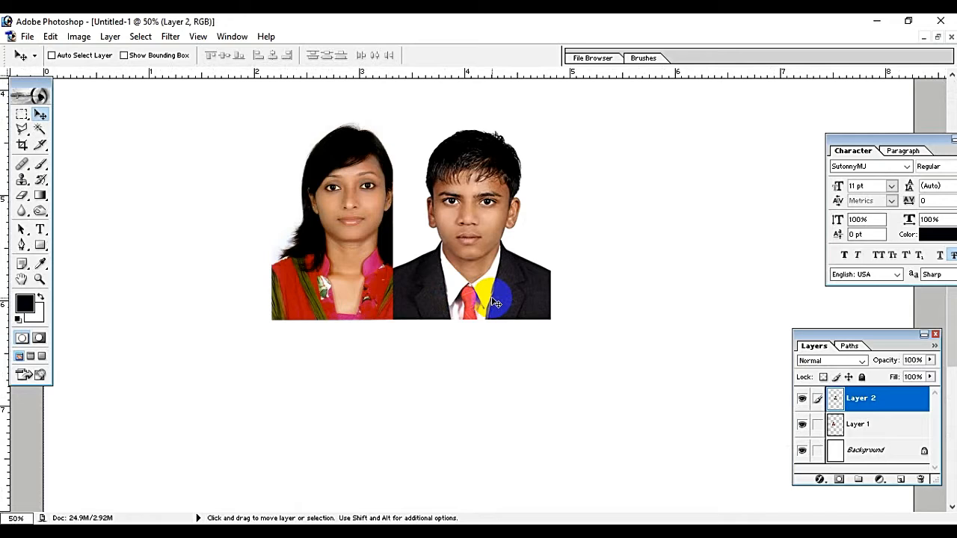
# Nudge the boy's portrait closer to the woman's so that it overlaps the edge of her photo.
pyautogui.press('Left')
pyautogui.press('Left')
pyautogui.press('Left')
pyautogui.press('Left')
pyautogui.press('Left')
pyautogui.press('Left')
pyautogui.press('Left')
pyautogui.press('Left')
pyautogui.press('Left')
pyautogui.press('Left')
pyautogui.press('Left')
pyautogui.press('Left')
pyautogui.press('Left')
pyautogui.press('Left')
pyautogui.press('Left')
pyautogui.press('Left')
pyautogui.press('Left')
pyautogui.press('Left')
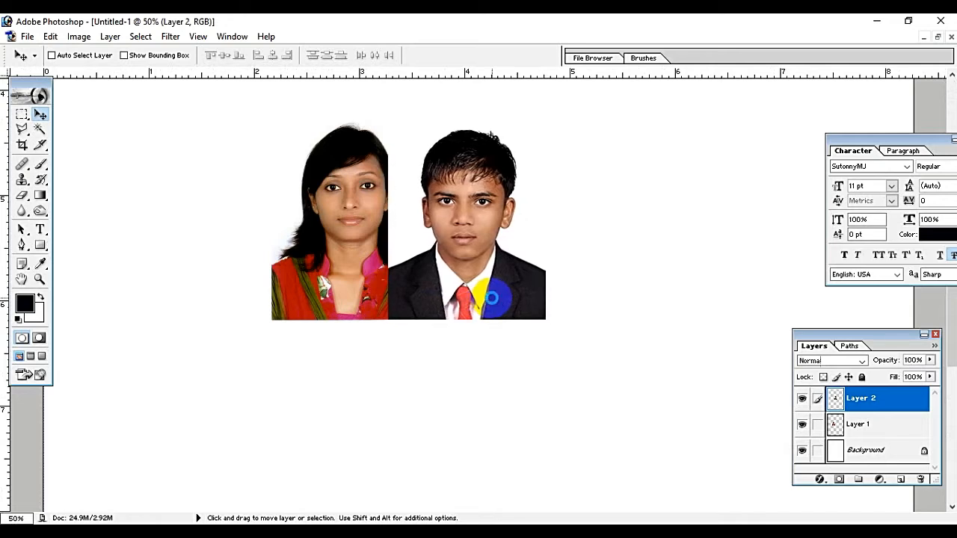
pyautogui.press('Left')
pyautogui.press('Left')
pyautogui.press('Left')
pyautogui.press('Left')
pyautogui.press('Left')
pyautogui.press('Left')
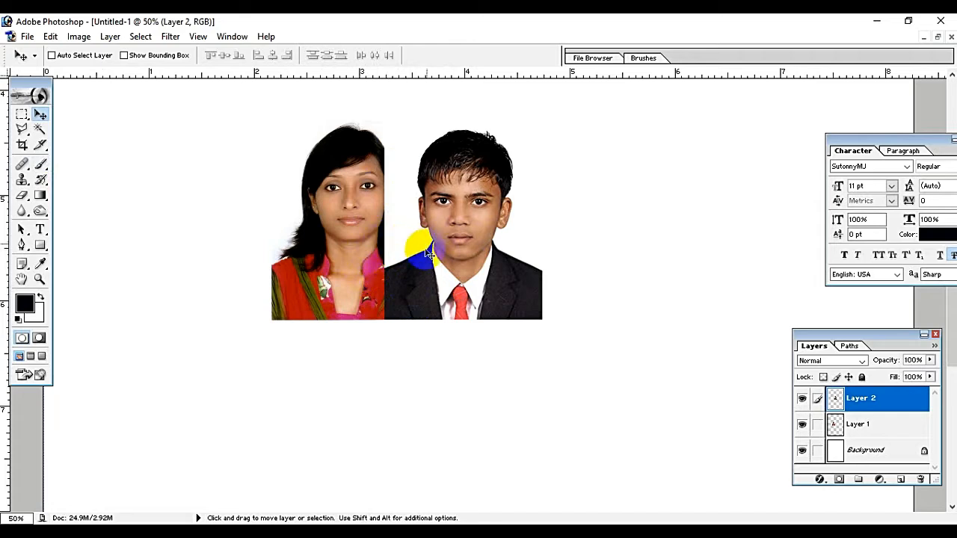
# Delete a narrow rectangular strip from the boy's layer where it covers the woman's hair and shoulder, and clear the selection.
pyautogui.click(22, 114)
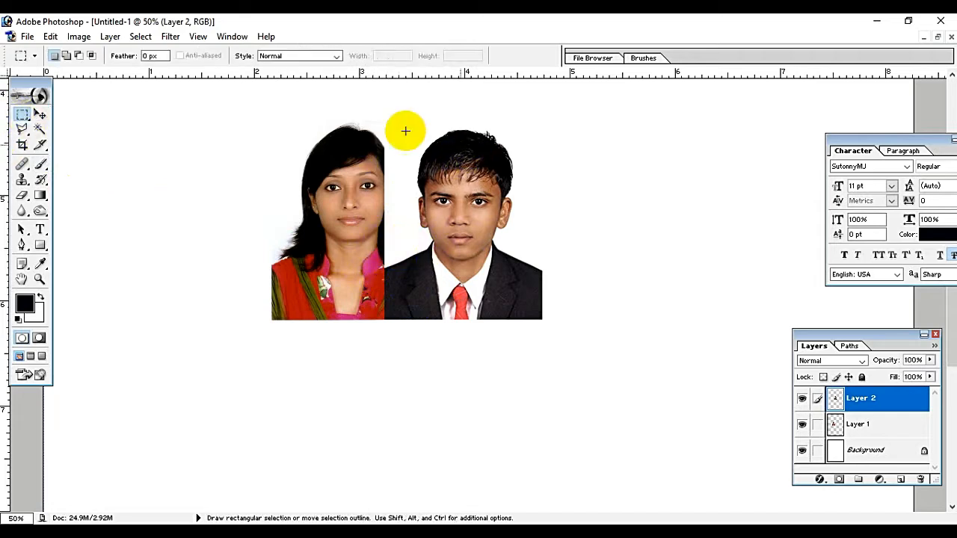
pyautogui.moveTo(375, 111); pyautogui.dragTo(395, 366)
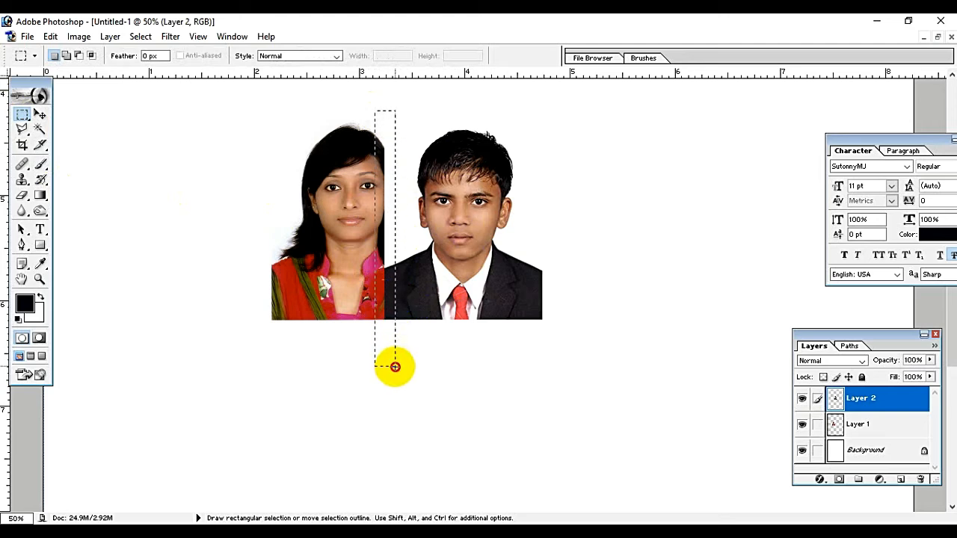
pyautogui.press('Delete')
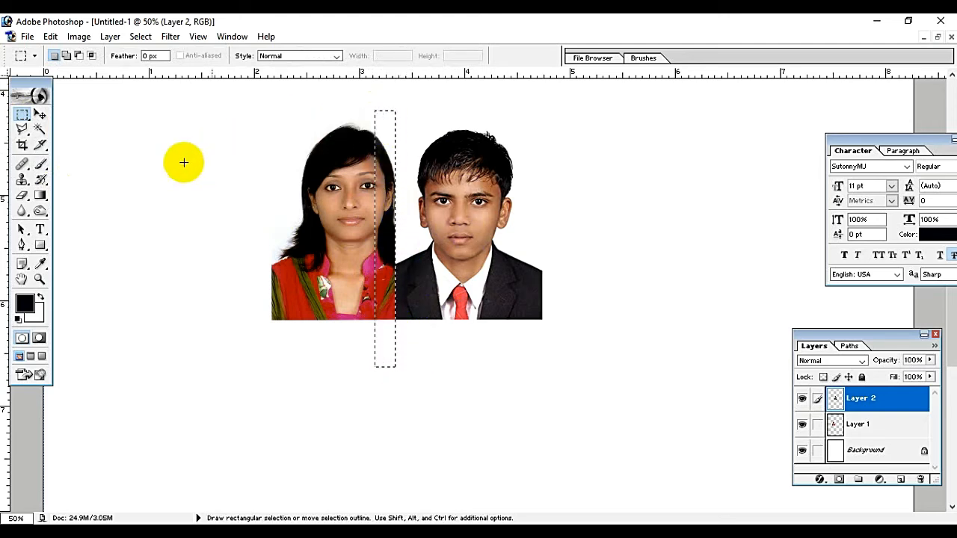
pyautogui.click(190, 192)
# Outline the boy's remaining white background beside the woman's hair with the Polygonal Lasso and delete it from his layer.
pyautogui.click(21, 128)
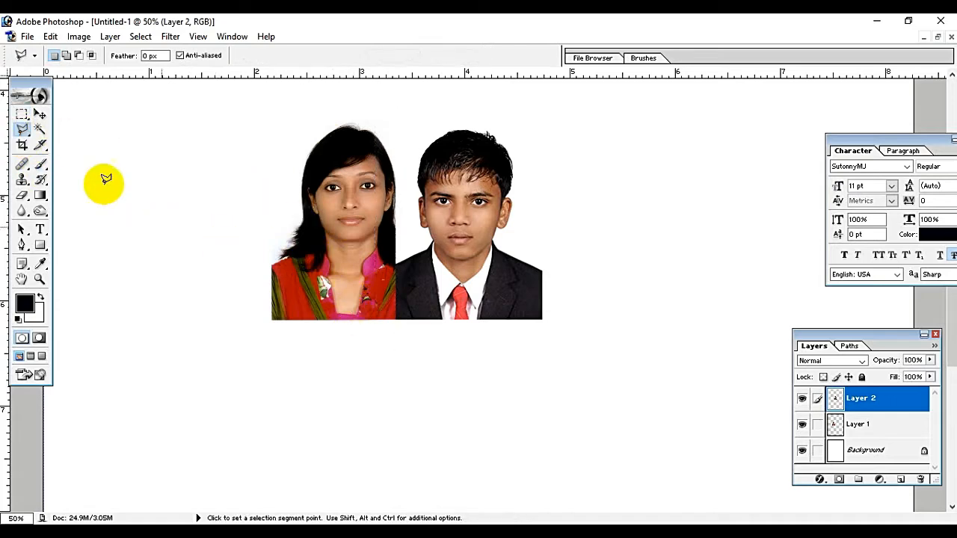
pyautogui.click(22, 133)
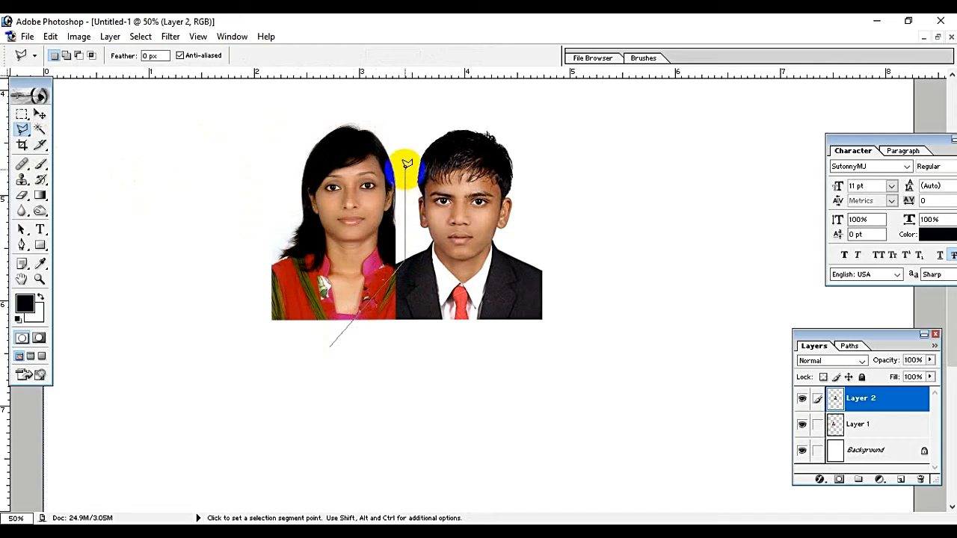
pyautogui.click(402, 118)
pyautogui.click(388, 114)
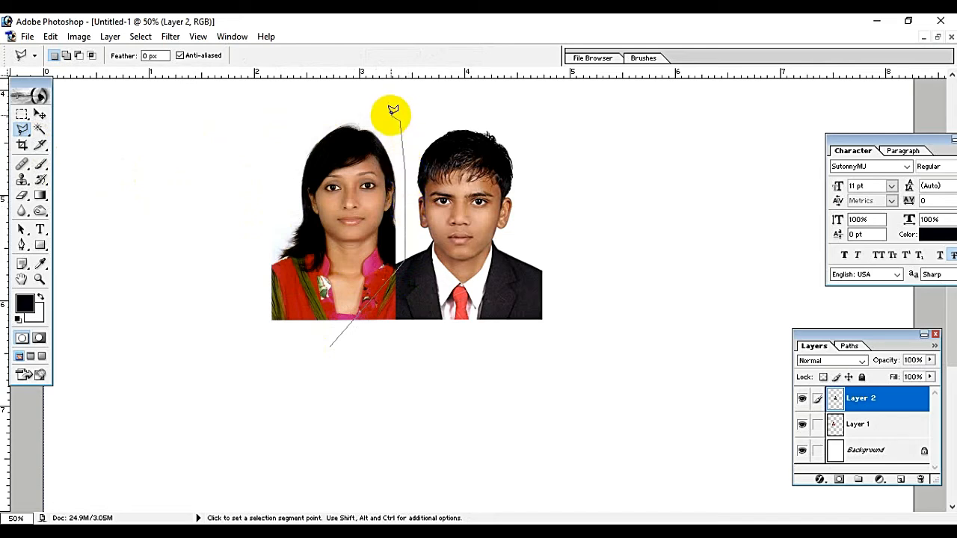
pyautogui.click(331, 338)
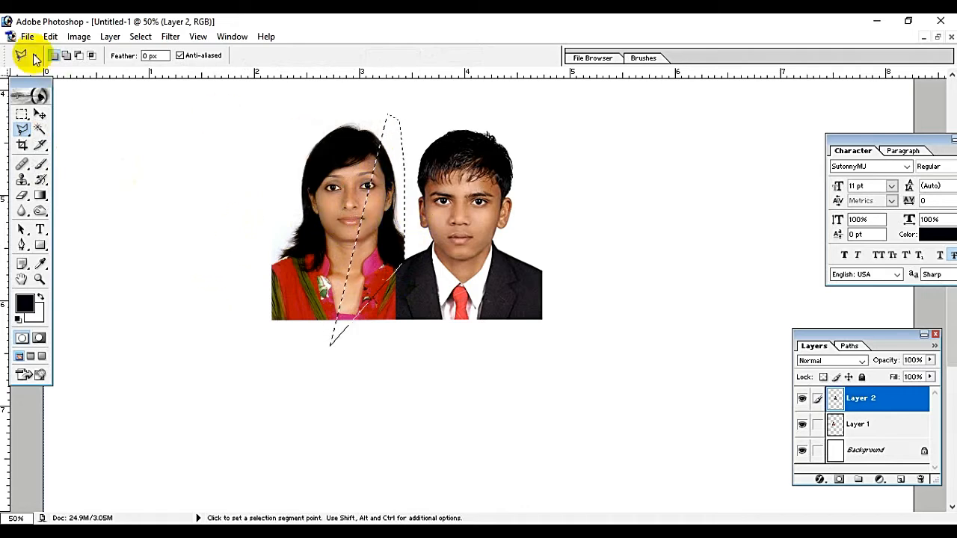
# Outline the area around the woman's face and hair up to the boy's shoulder with the Polygonal Lasso, delete it from Layer 2, and deselect.
pyautogui.click(261, 185)
pyautogui.click(323, 379)
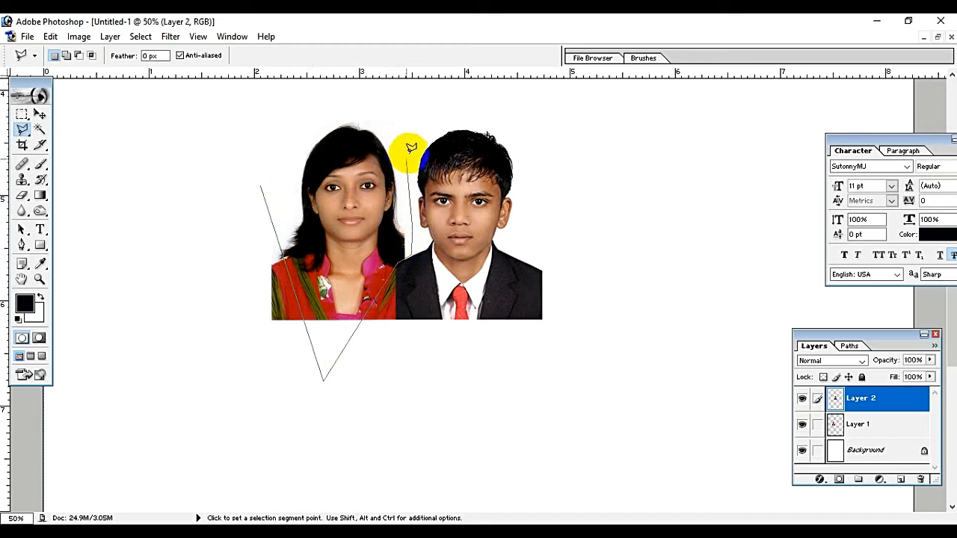
pyautogui.click(404, 118)
pyautogui.click(359, 106)
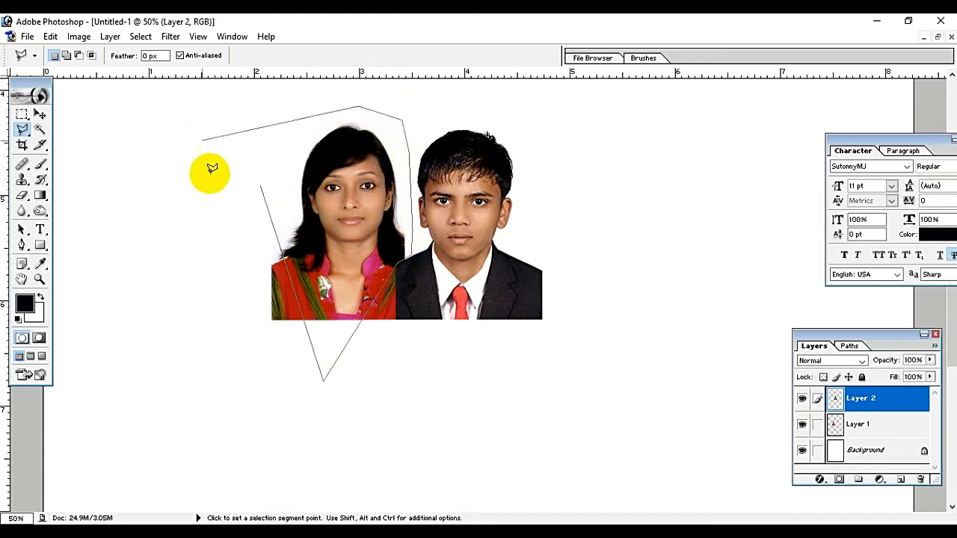
pyautogui.doubleClick(261, 181)
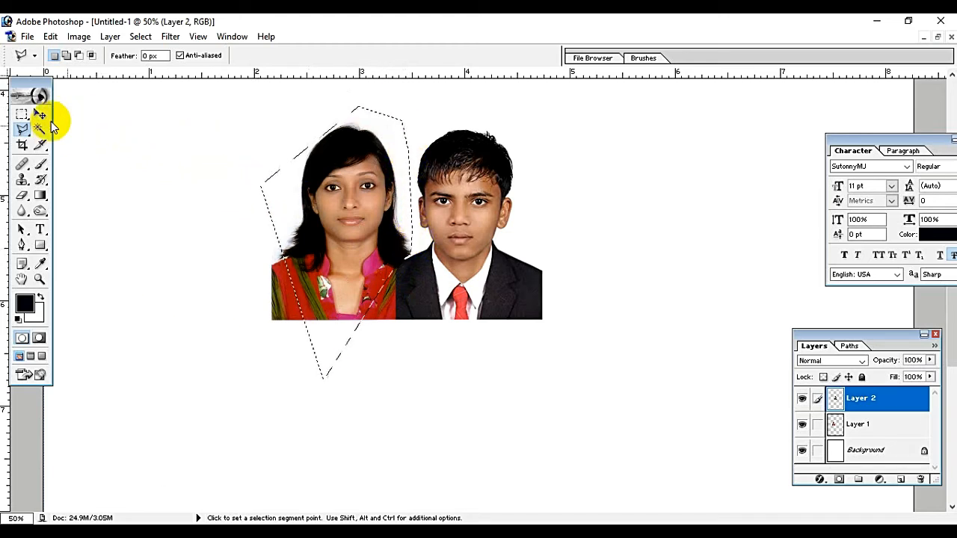
pyautogui.click(21, 113)
pyautogui.click(179, 158)
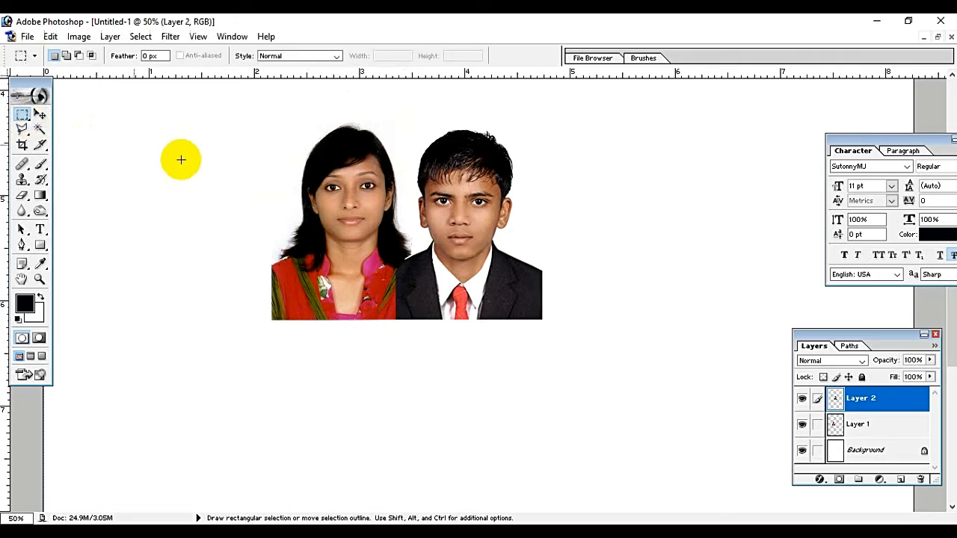
# Nudge the boy's portrait closer to the woman's and back again, leaving it just slightly nearer to her.
pyautogui.click(40, 118)
pyautogui.rightClick(417, 279)
pyautogui.click(421, 283)
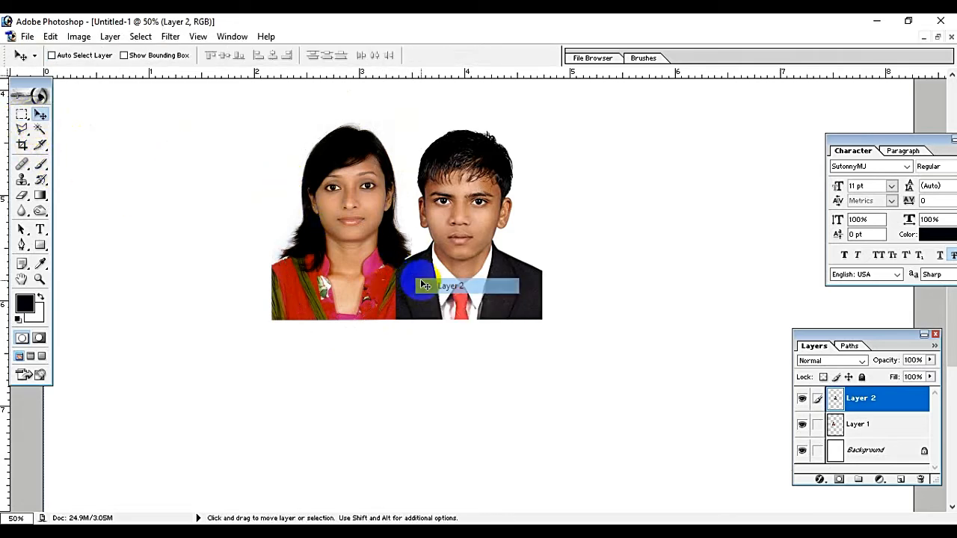
pyautogui.press('Left')
pyautogui.press('Left')
pyautogui.press('Left')
pyautogui.press('Left')
pyautogui.press('Left')
pyautogui.press('Left')
pyautogui.press('Left')
pyautogui.press('Left')
pyautogui.press('Left')
pyautogui.press('Left')
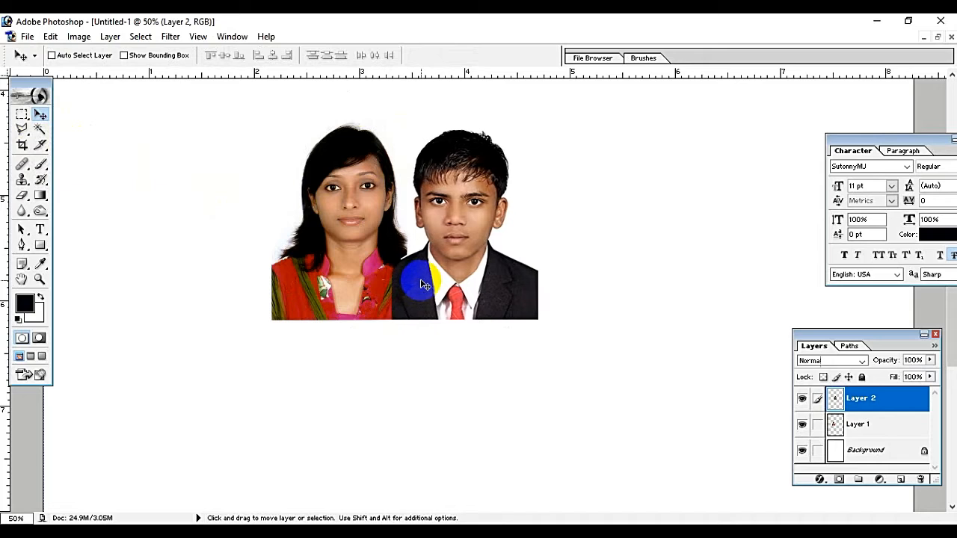
pyautogui.press('Right')
pyautogui.press('Right')
pyautogui.press('Right')
pyautogui.press('Right')
pyautogui.press('Right')
pyautogui.press('Right')
pyautogui.press('Right')
pyautogui.press('Right')
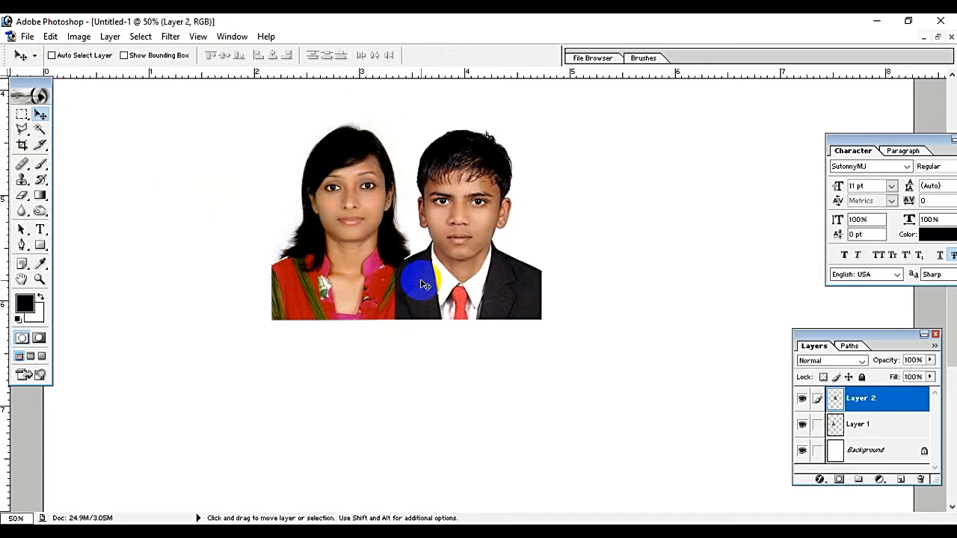
# Lasso the small white patch over the woman's hair ends above the boy's shoulder, delete it from his layer, and clear the selection.
pyautogui.scroll(-1, 421, 284)
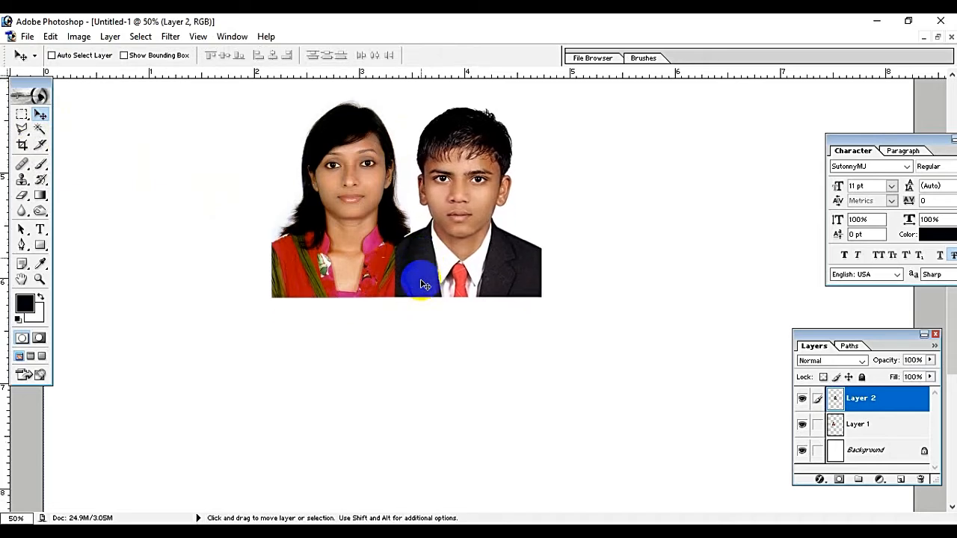
pyautogui.click(23, 129)
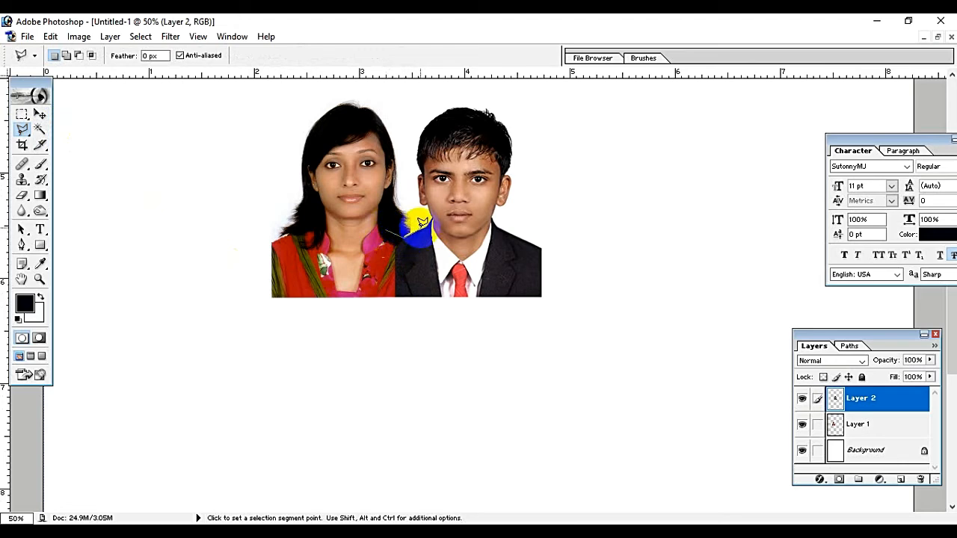
pyautogui.click(395, 192)
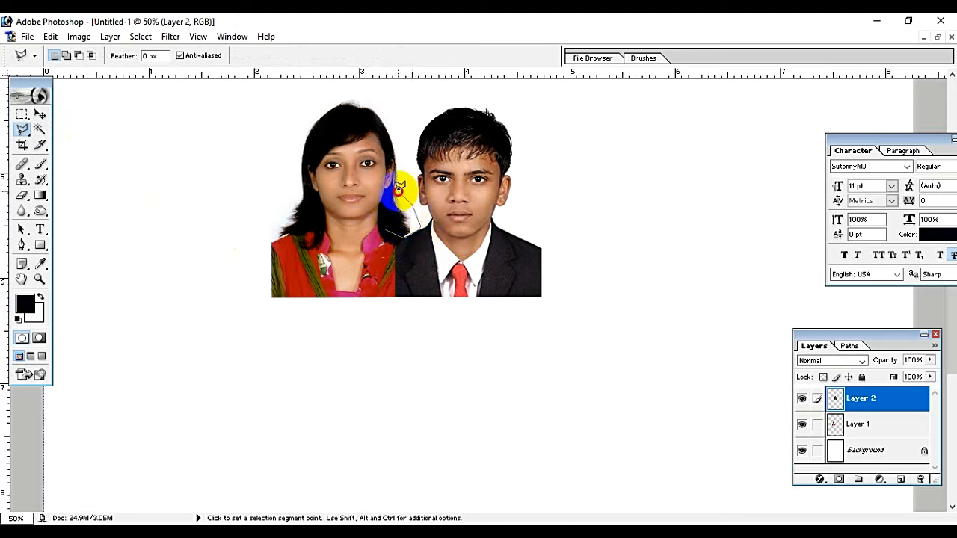
pyautogui.doubleClick(388, 233)
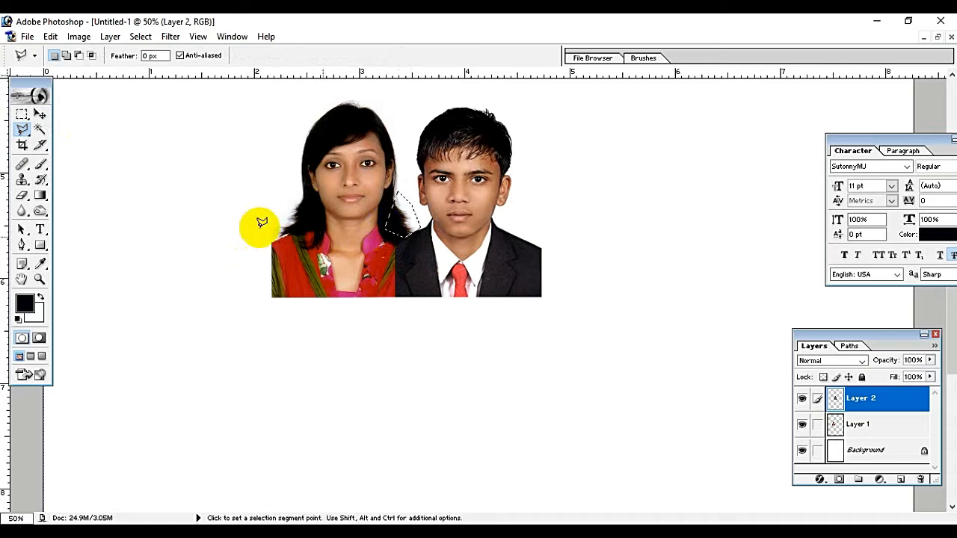
pyautogui.click(22, 114)
pyautogui.click(226, 339)
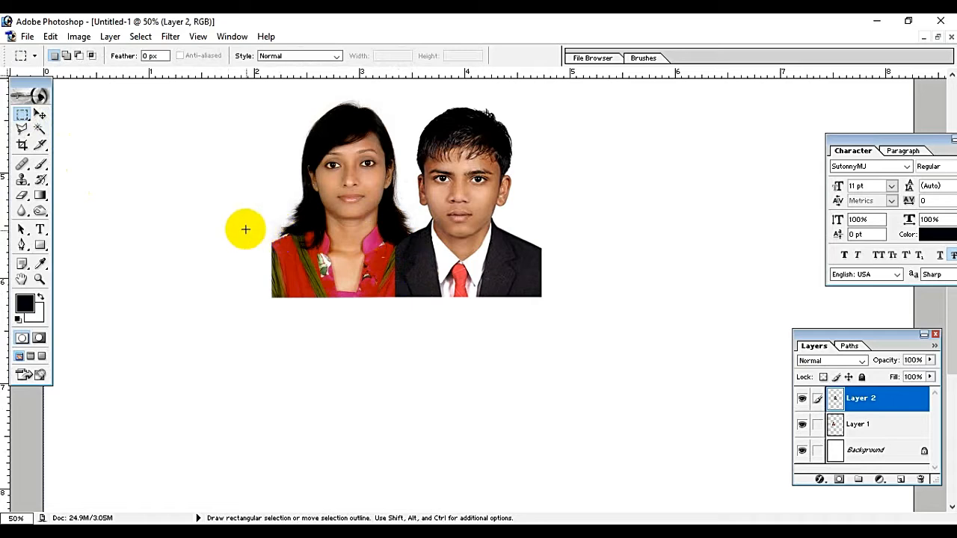
# Nudge the boy's portrait on Layer 2 slightly away from the woman's.
pyautogui.click(41, 120)
pyautogui.rightClick(435, 273)
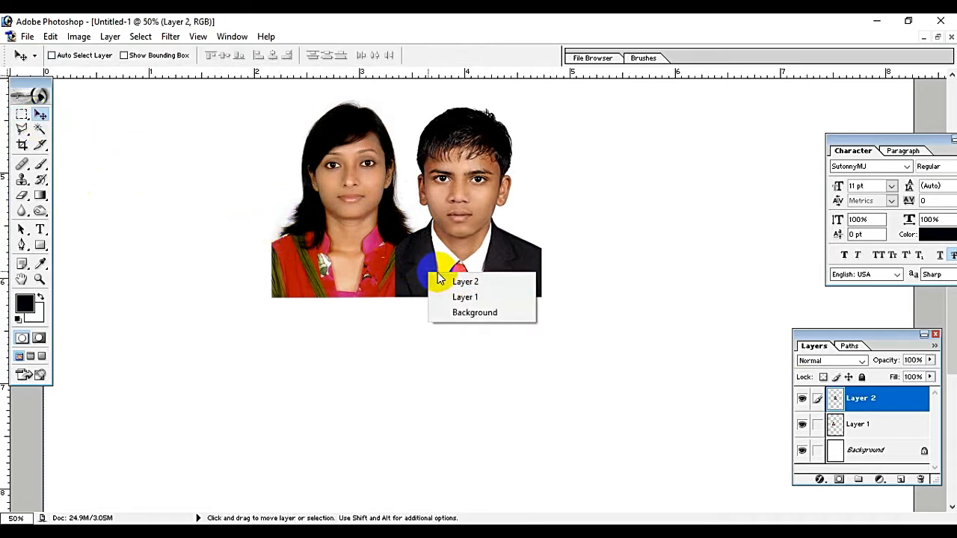
pyautogui.click(441, 281)
pyautogui.press('Right')
pyautogui.press('Right')
pyautogui.press('Right')
pyautogui.press('Right')
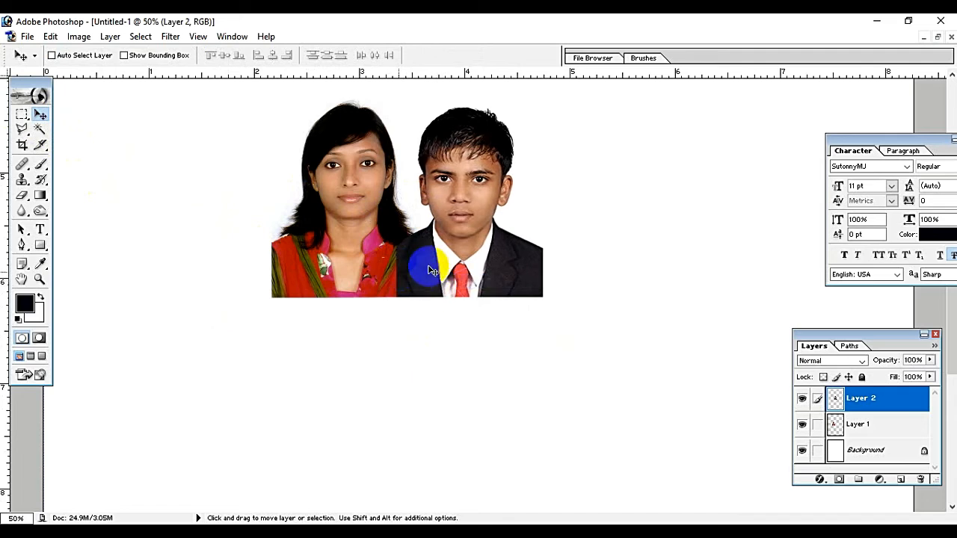
pyautogui.scroll(1, 540, 269)
pyautogui.moveTo(543, 274); pyautogui.dragTo(545, 307)
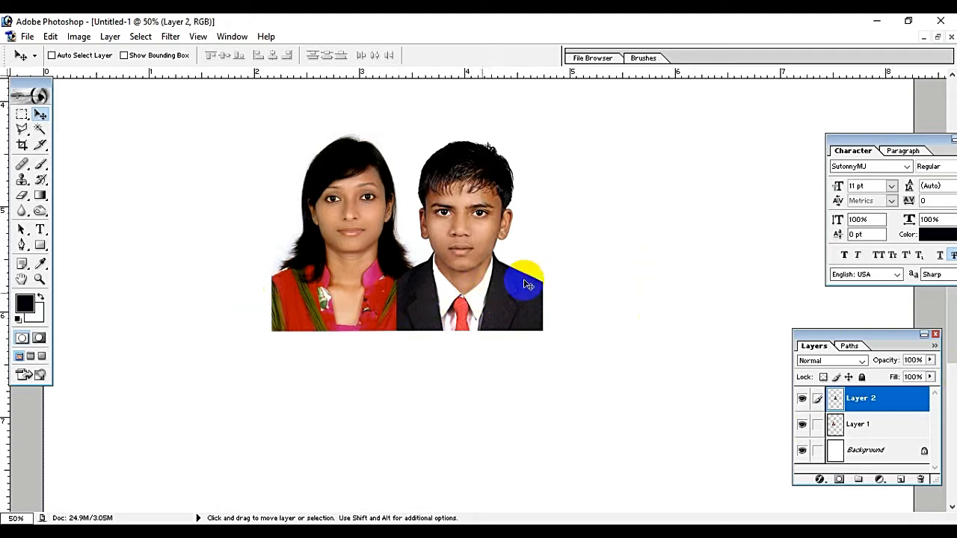
pyautogui.click(22, 144)
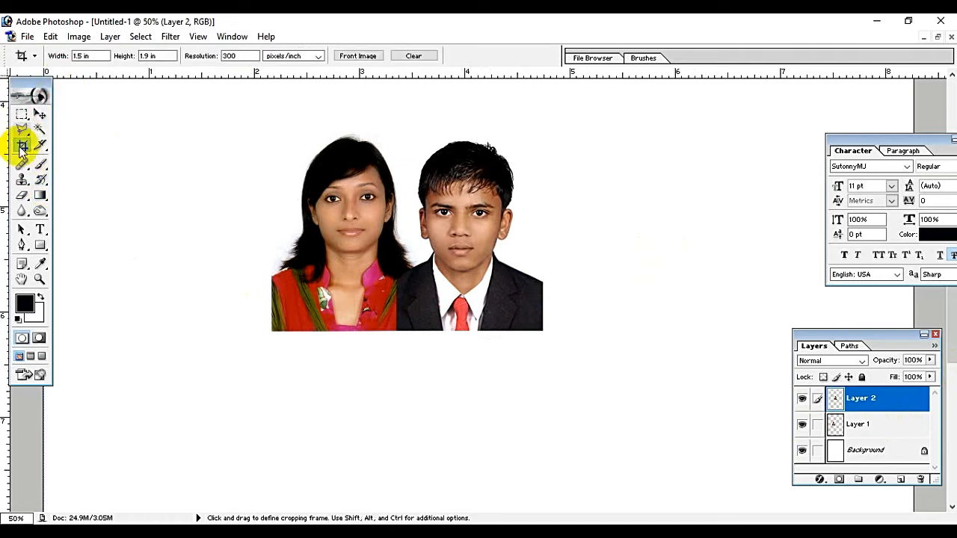
pyautogui.moveTo(250, 143); pyautogui.dragTo(375, 320)
pyautogui.moveTo(459, 264); pyautogui.dragTo(201, 286)
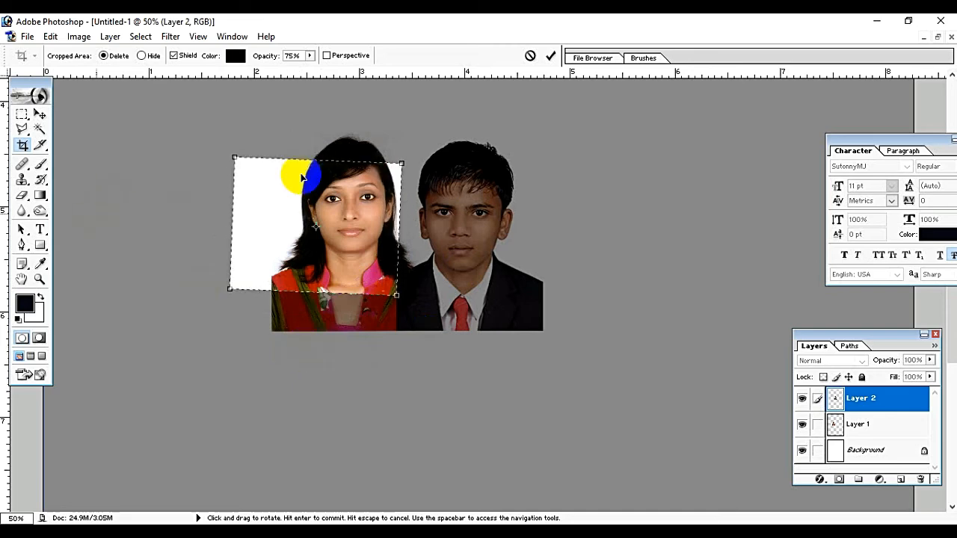
pyautogui.click(531, 56)
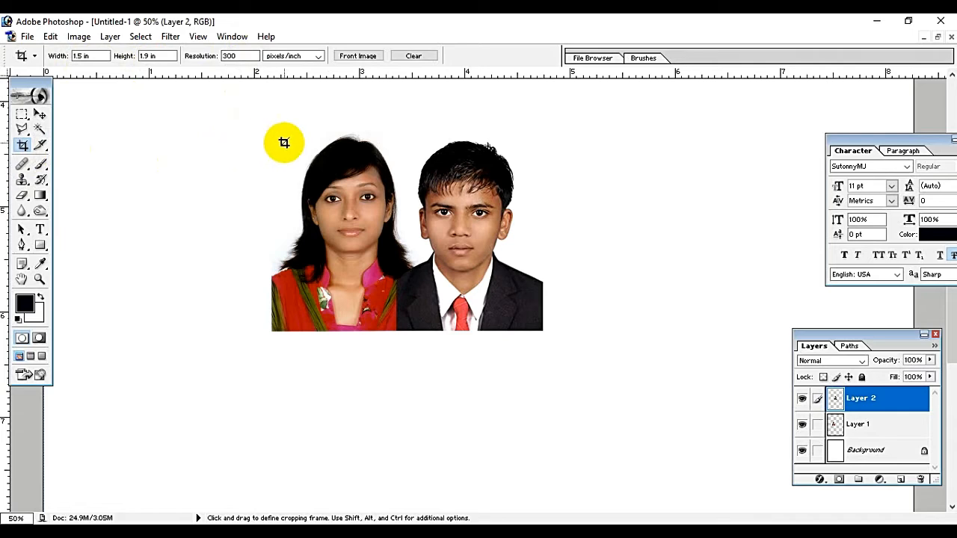
# Crop the page to both portraits at 1.5 x 1.9 in and 300 pixels/inch, using a frame rotated a quarter turn so it lies horizontally.
pyautogui.moveTo(279, 136); pyautogui.dragTo(397, 289)
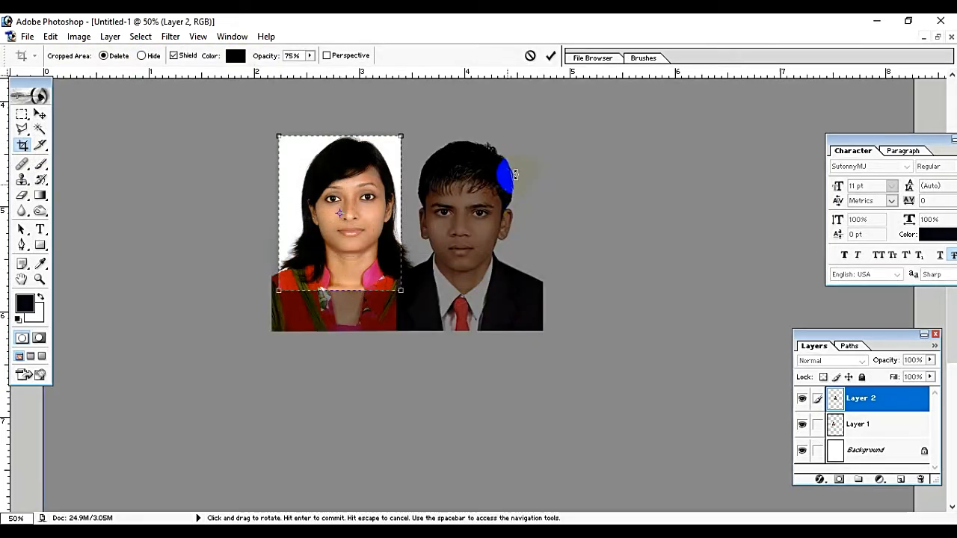
pyautogui.moveTo(507, 174); pyautogui.dragTo(389, 378)
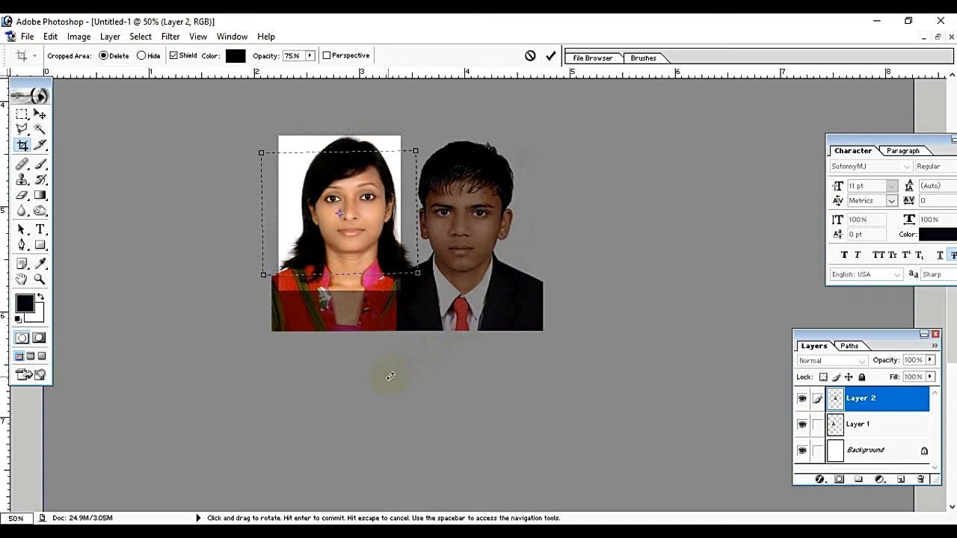
pyautogui.moveTo(393, 234); pyautogui.dragTo(401, 222)
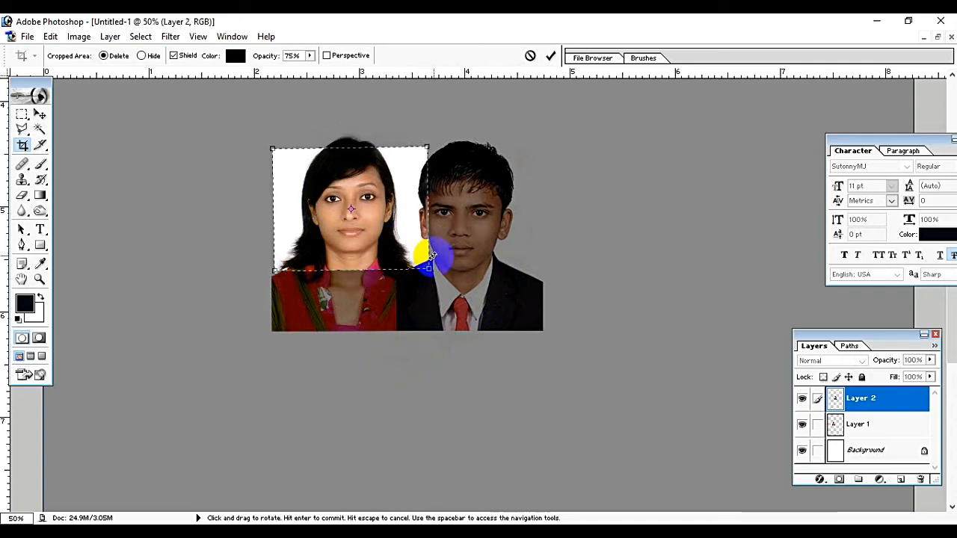
pyautogui.moveTo(428, 270); pyautogui.dragTo(508, 331)
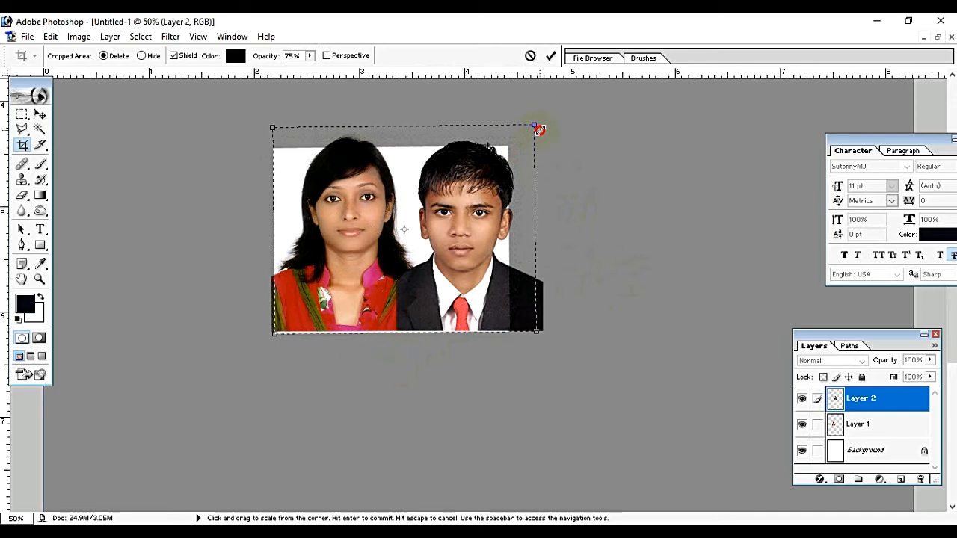
pyautogui.moveTo(540, 130); pyautogui.dragTo(540, 130)
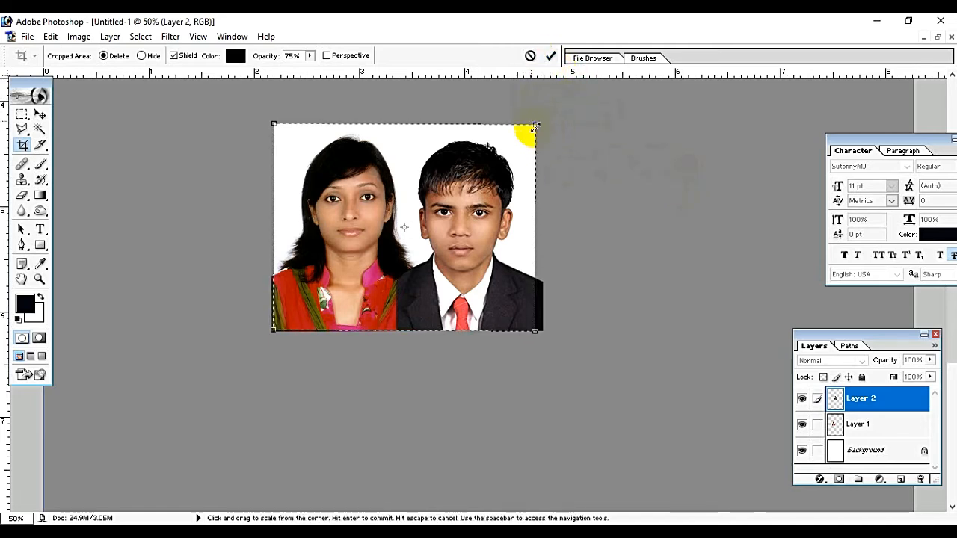
pyautogui.click(550, 55)
pyautogui.hotkey('ctrl', '0')
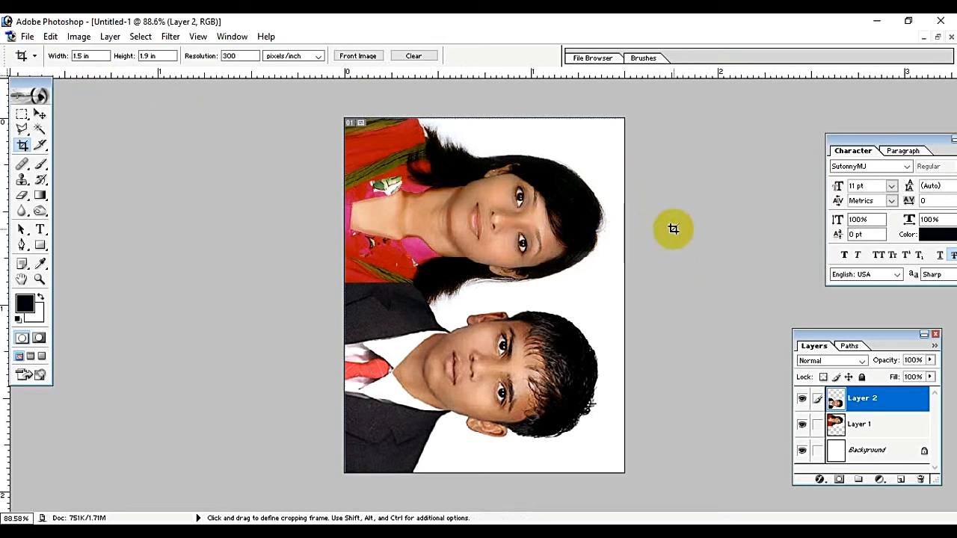
# Save the cropped dual photo to the Desktop as a JPEG named Untitled-1 copy.jpg, accepting the JPEG options.
pyautogui.click(27, 36)
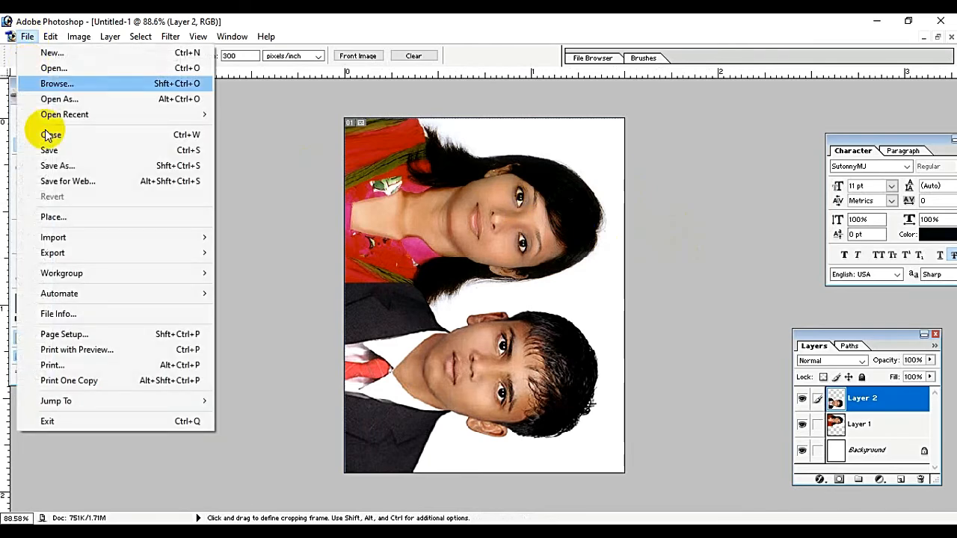
pyautogui.click(477, 274)
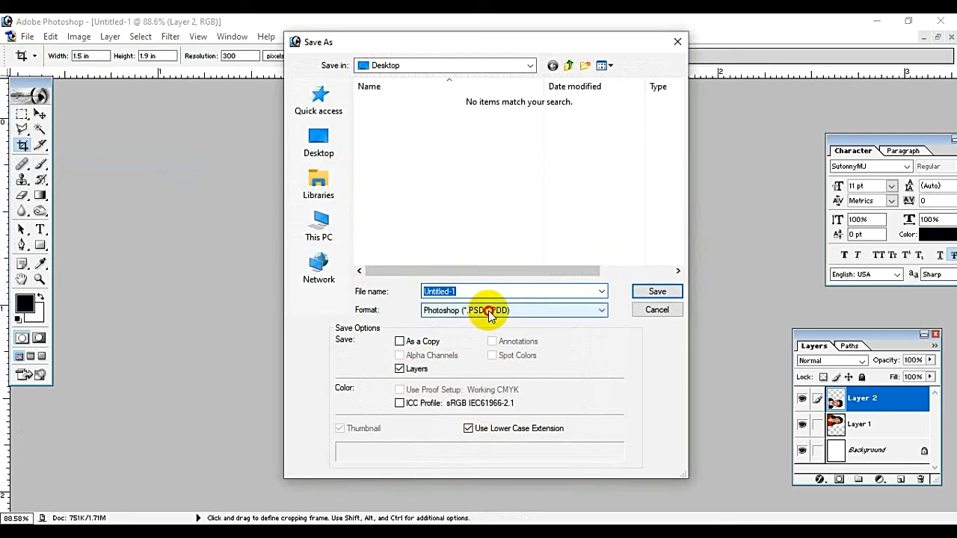
pyautogui.click(490, 314)
pyautogui.click(482, 321)
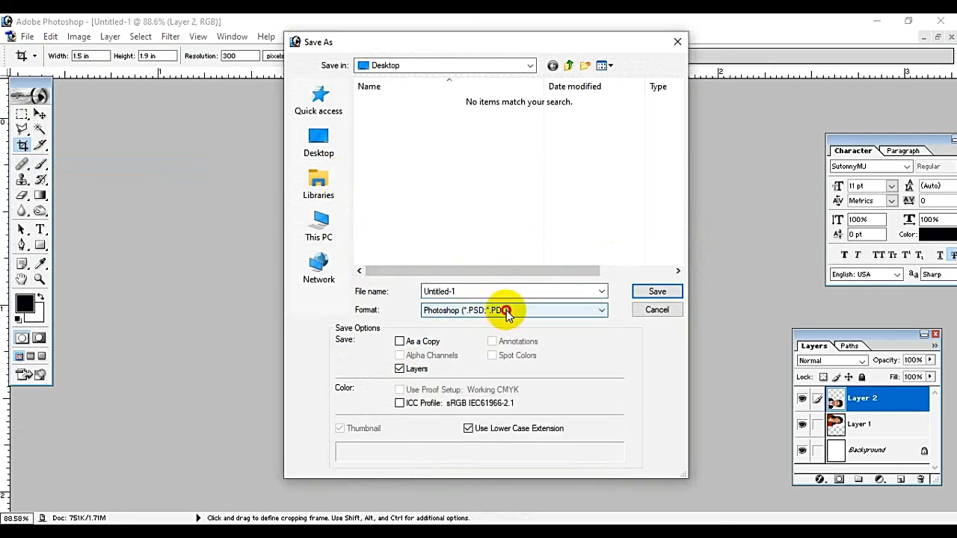
pyautogui.click(506, 310)
pyautogui.click(495, 367)
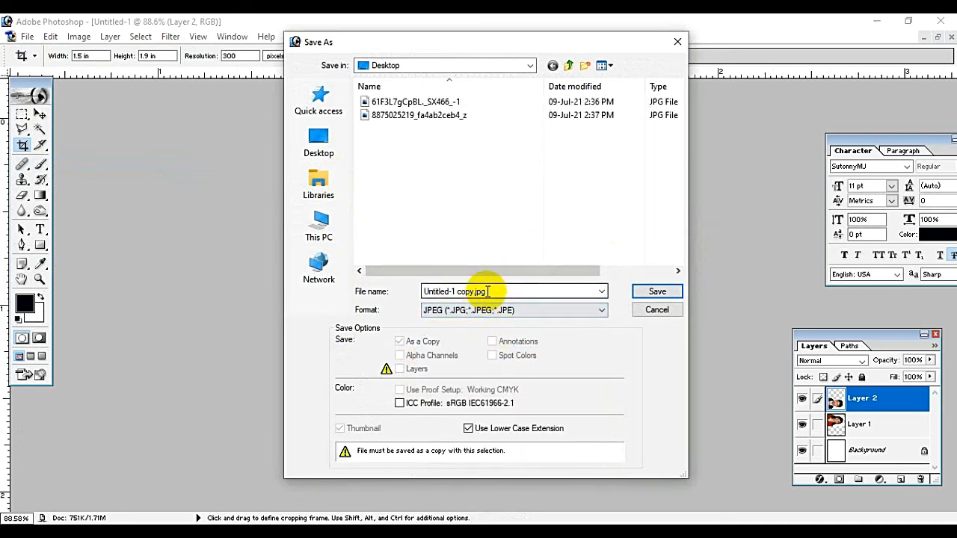
pyautogui.click(319, 145)
pyautogui.click(653, 291)
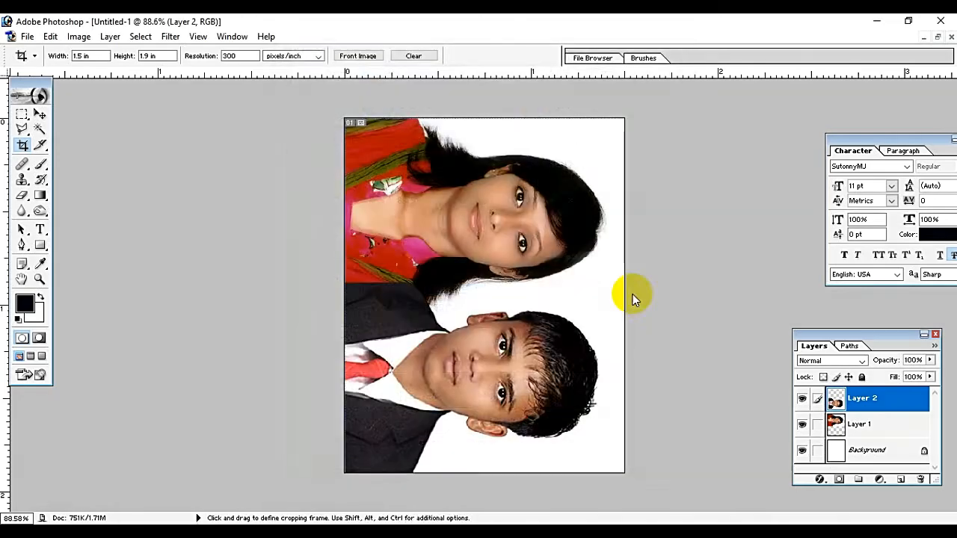
pyautogui.click(574, 182)
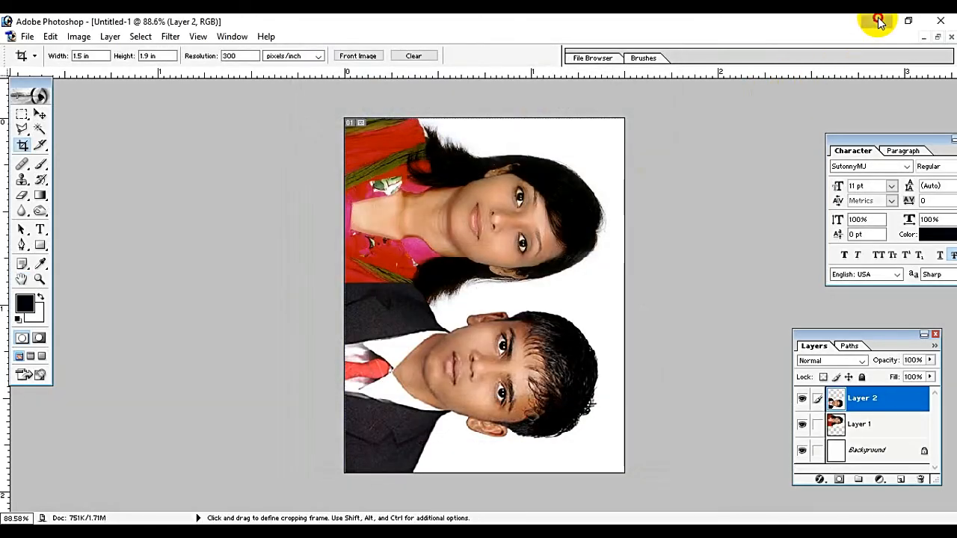
# Switch to the Windows desktop and open the saved Untitled-1 copy image in Photoshop.
pyautogui.click(878, 21)
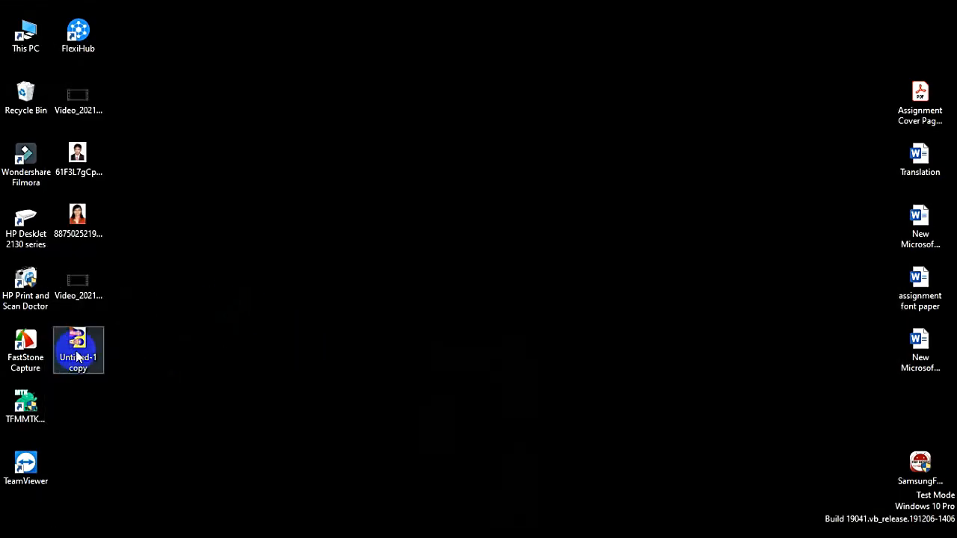
pyautogui.click(104, 360)
pyautogui.moveTo(104, 362); pyautogui.dragTo(267, 359)
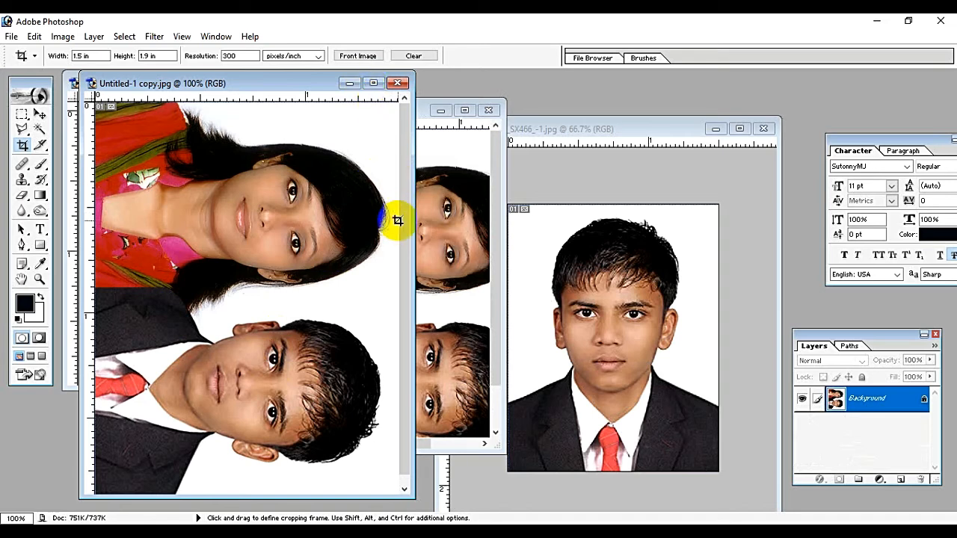
# Create a white A4 RGB document at 300 pixels/inch and place its window beside the dual photo.
pyautogui.click(11, 38)
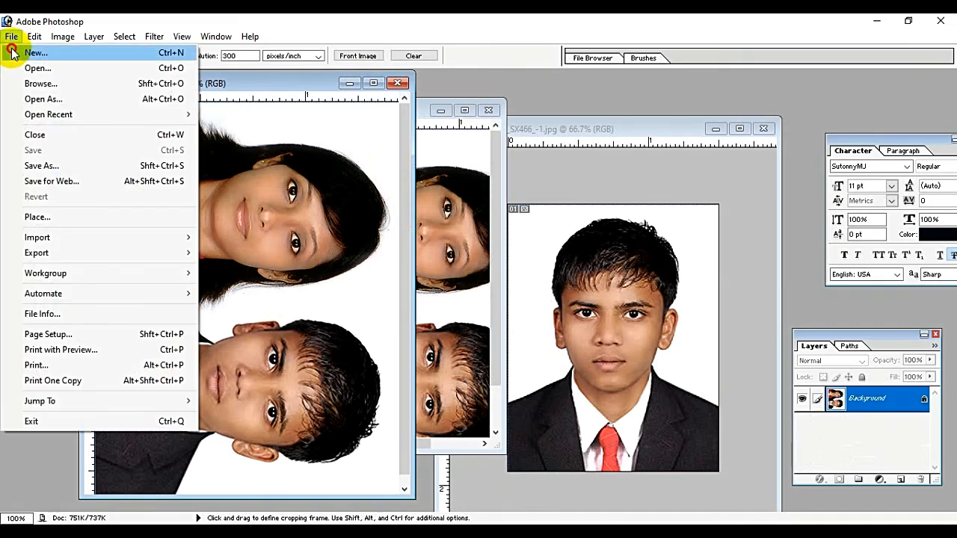
pyautogui.click(35, 53)
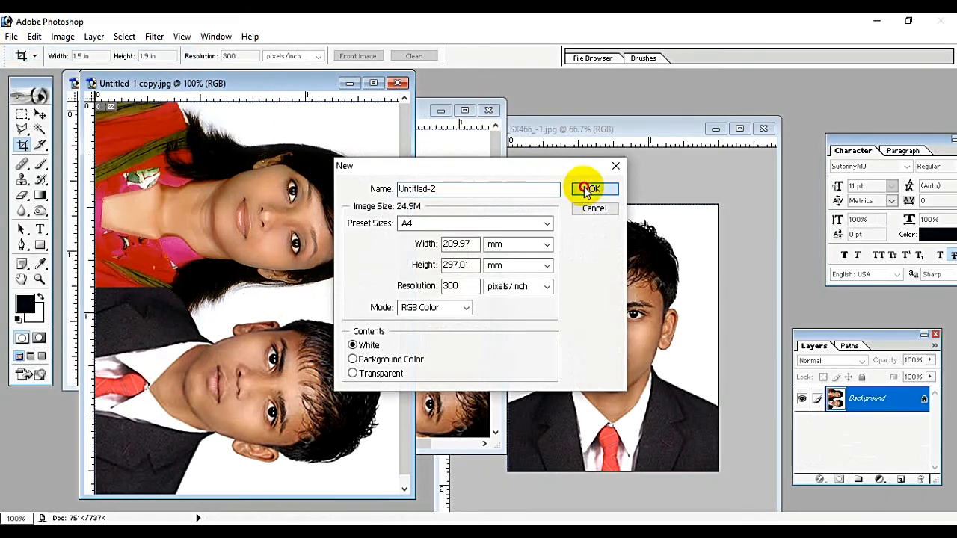
pyautogui.click(585, 191)
pyautogui.moveTo(214, 107); pyautogui.dragTo(718, 113)
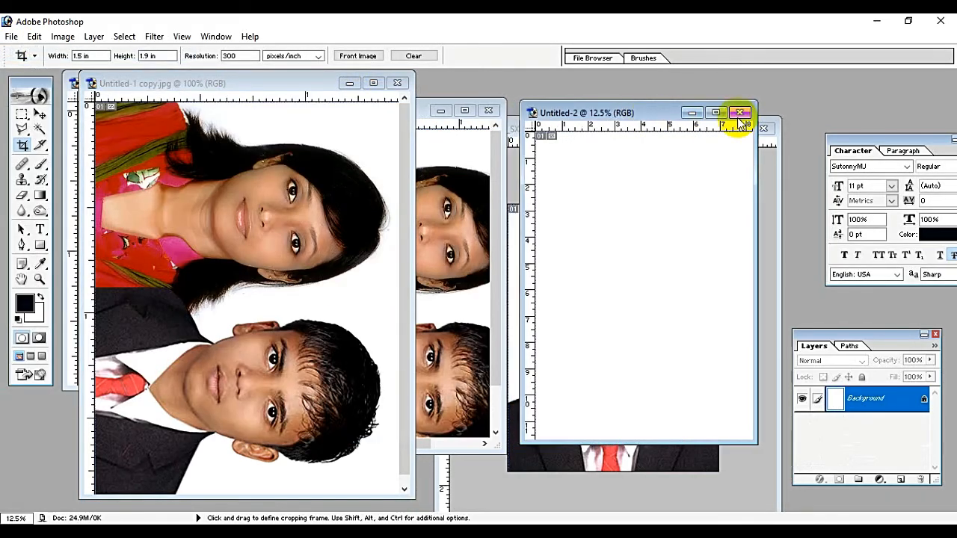
# Copy the dual photo from Untitled-1 copy.jpg onto the blank A4 page with the Move tool.
pyautogui.click(40, 114)
pyautogui.click(254, 299)
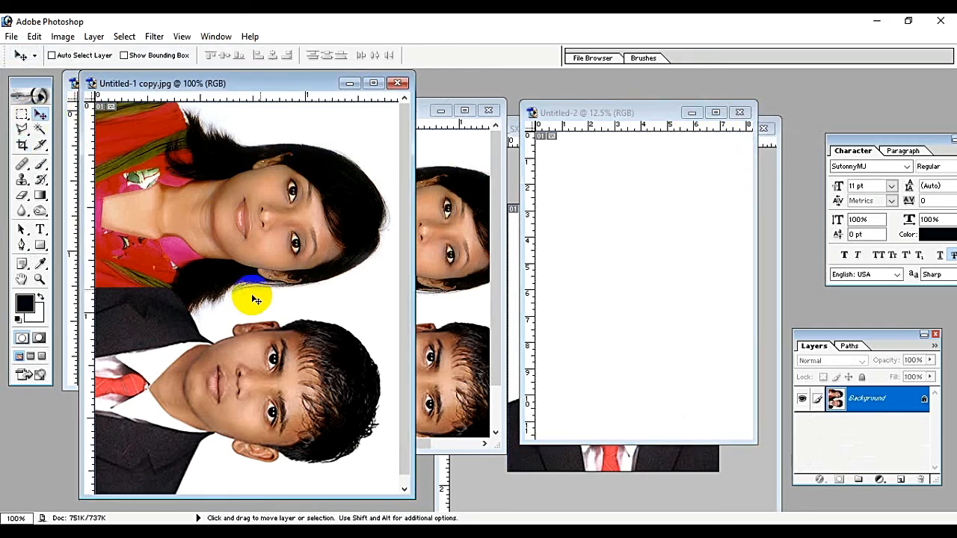
pyautogui.moveTo(254, 299); pyautogui.dragTo(587, 321)
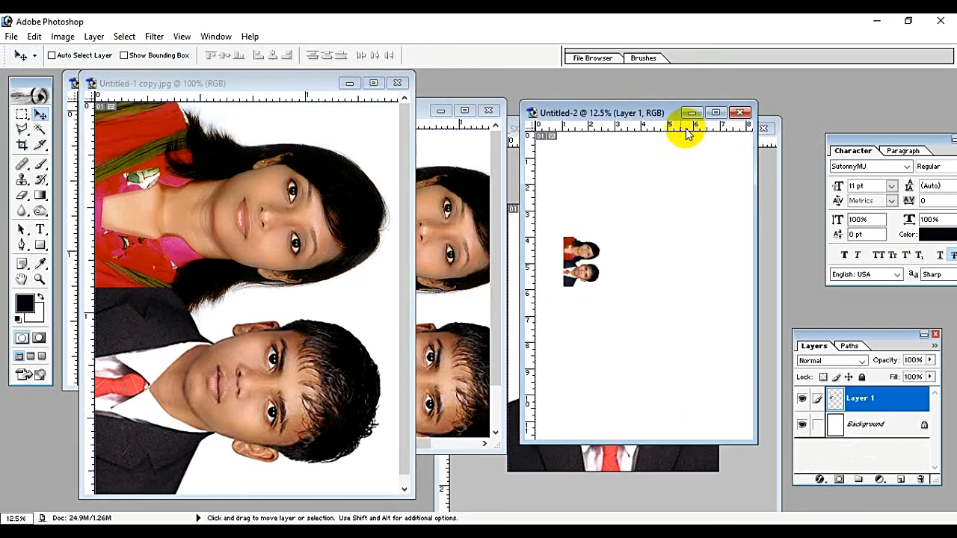
# Maximize the A4 document and move the dual photo into the page's top-left corner.
pyautogui.click(716, 113)
pyautogui.rightClick(427, 279)
pyautogui.click(456, 283)
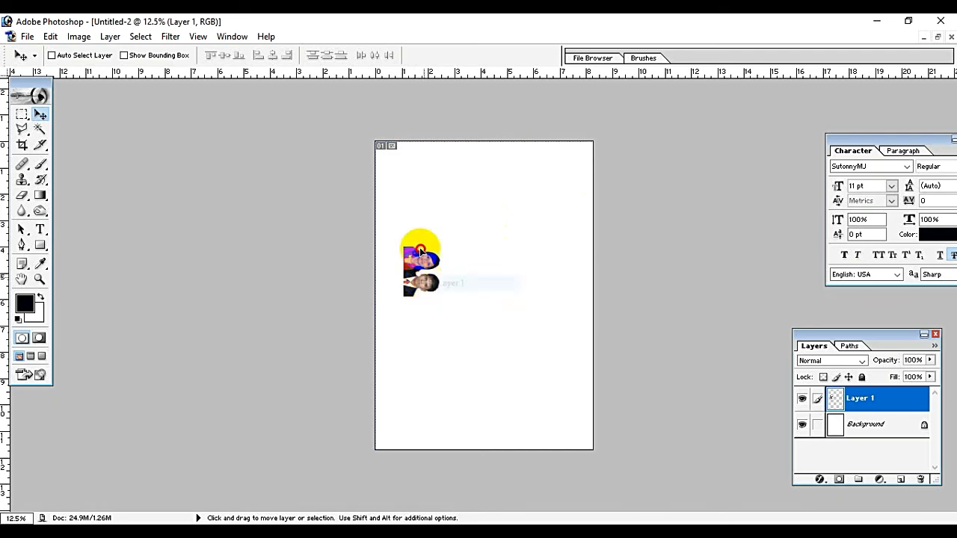
pyautogui.moveTo(420, 252); pyautogui.dragTo(403, 184)
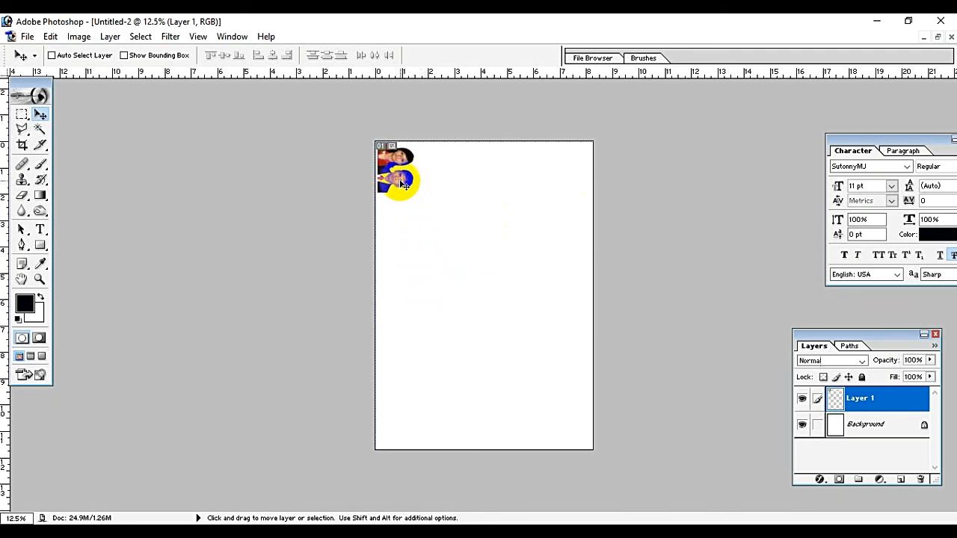
# Duplicate the dual photo into a row of five across the top of the page and line up the second with the first.
pyautogui.moveTo(390, 189); pyautogui.dragTo(562, 184)
pyautogui.rightClick(437, 190)
pyautogui.click(442, 194)
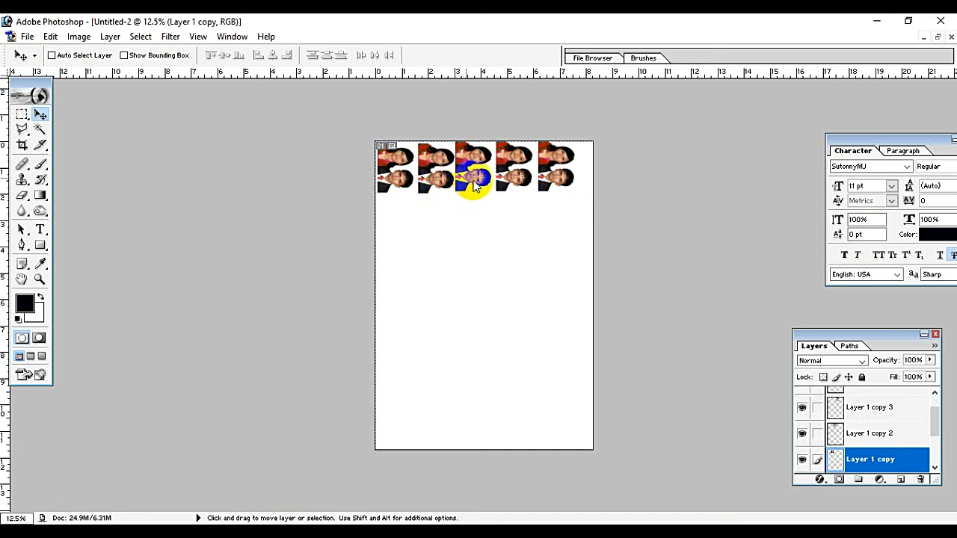
# Nudge the third dual photo down and right to align it with the first two and even out its gap.
pyautogui.rightClick(471, 187)
pyautogui.click(481, 192)
pyautogui.hotkey('shift', 'Down')
pyautogui.hotkey('shift', 'Down')
pyautogui.hotkey('shift', 'Right')
pyautogui.hotkey('shift', 'Right')
pyautogui.hotkey('shift', 'Right')
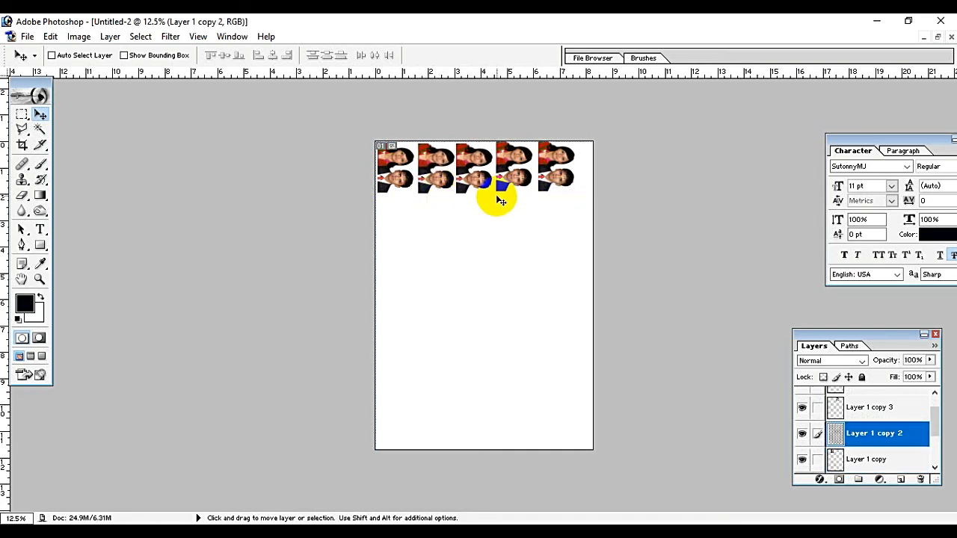
pyautogui.press('Right')
# Nudge the fourth and fifth dual photos into line with the row, shifting each slightly to the right.
pyautogui.rightClick(512, 180)
pyautogui.click(527, 186)
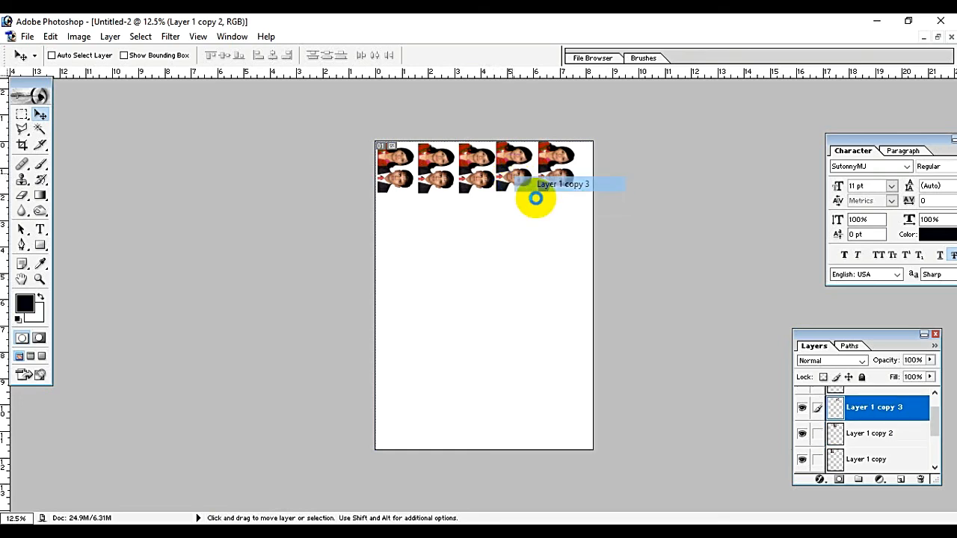
pyautogui.hotkey('shift', 'Right')
pyautogui.hotkey('shift', 'Right')
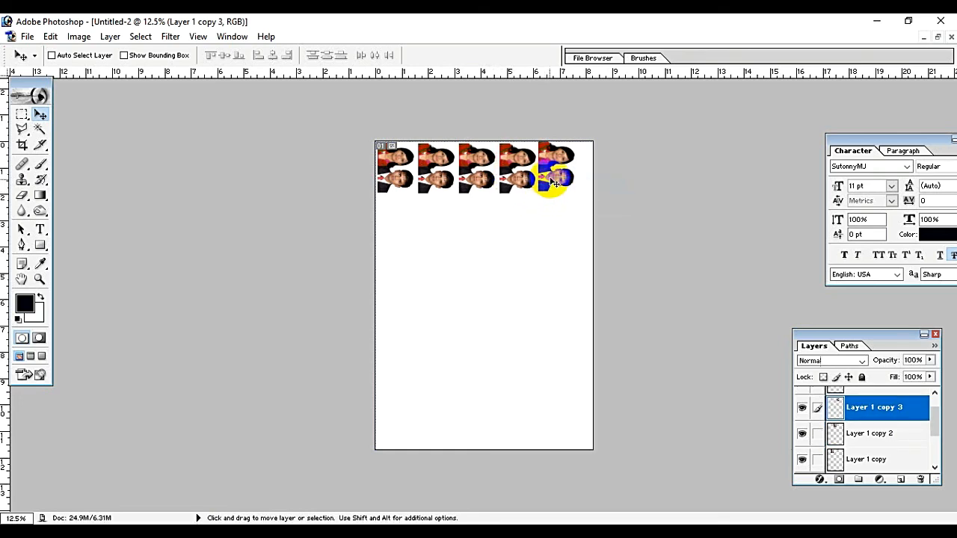
pyautogui.rightClick(553, 180)
pyautogui.click(575, 186)
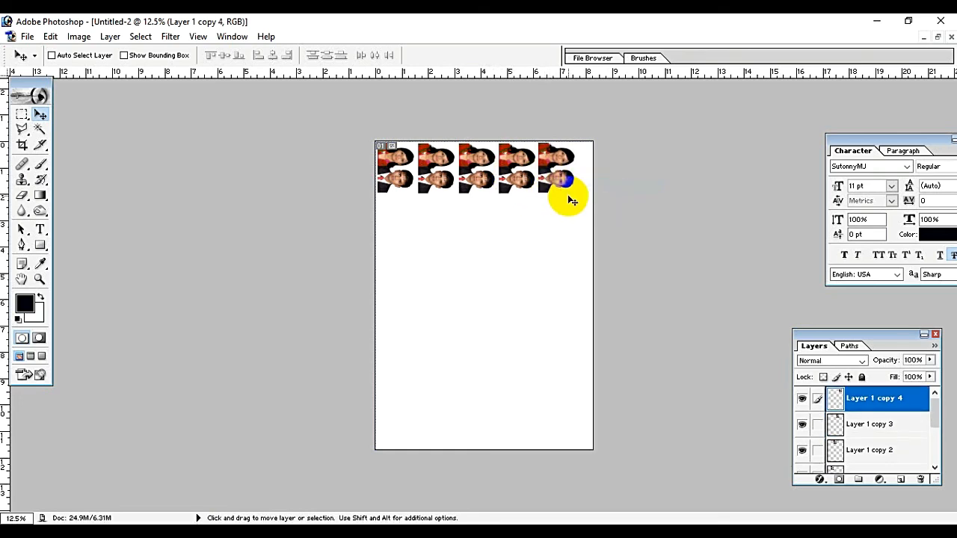
pyautogui.hotkey('shift', 'Right')
pyautogui.hotkey('shift', 'Right')
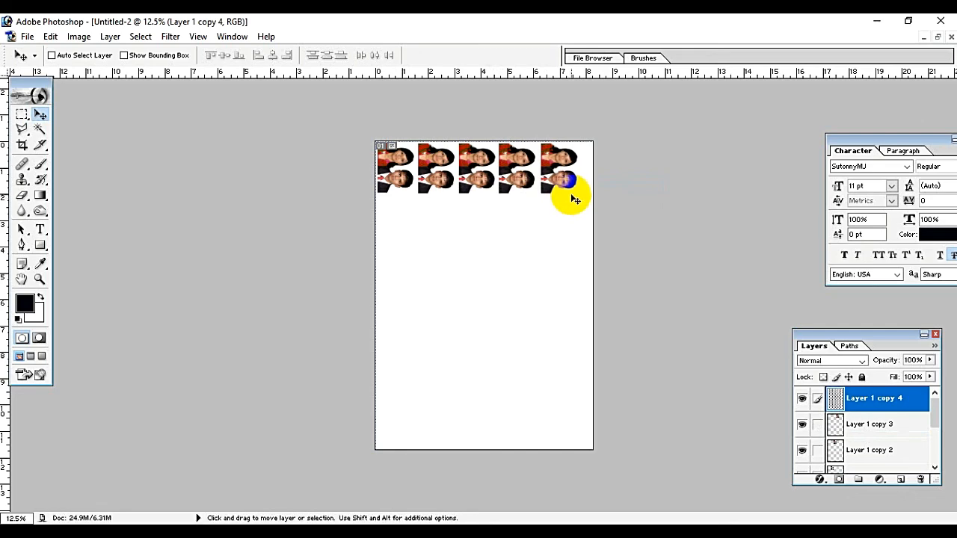
# Shift the fifth and fourth dual photos slightly to the right at a closer view of the row.
pyautogui.hotkey('ctrl', '+')
pyautogui.hotkey('ctrl', '+')
pyautogui.hotkey('ctrl', '+')
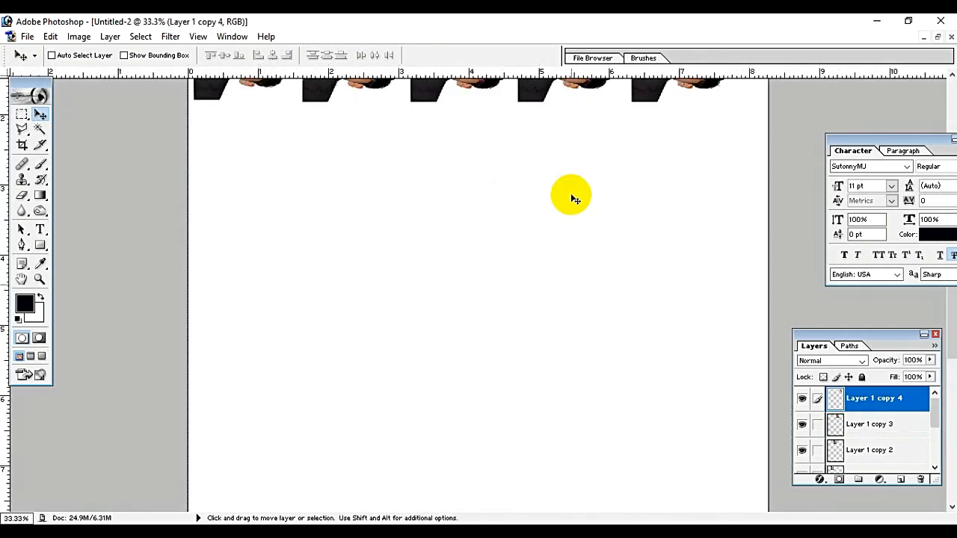
pyautogui.scroll(3, 575, 198)
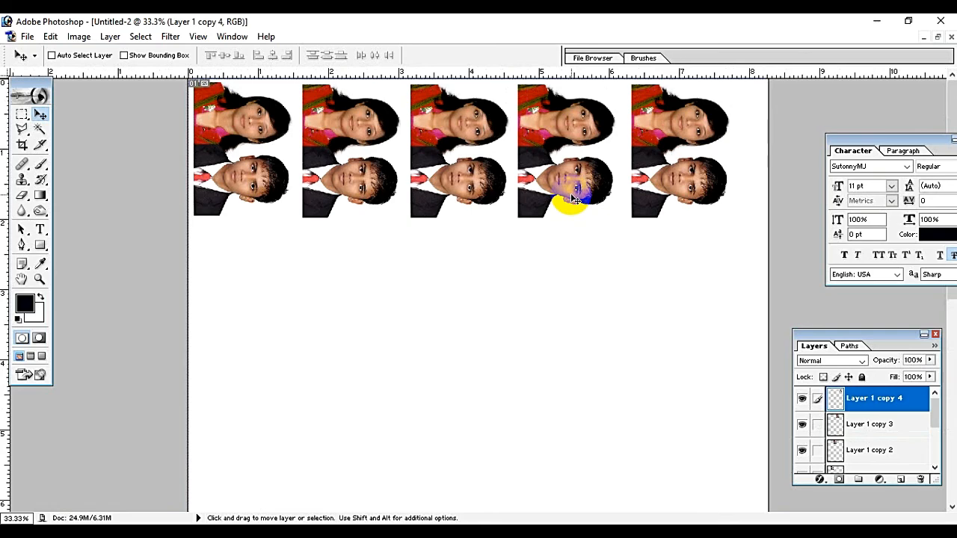
pyautogui.hotkey('ctrl', '+')
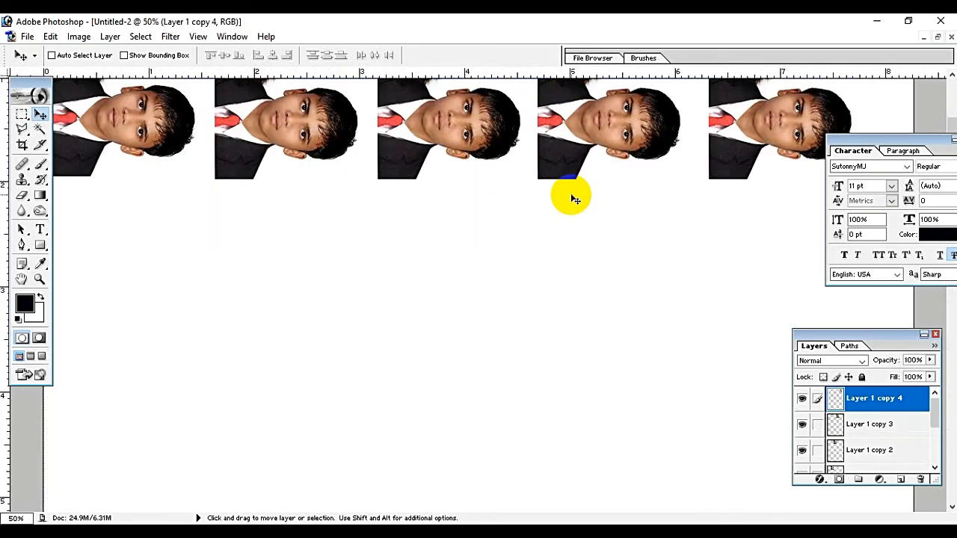
pyautogui.hotkey('ctrl', '-')
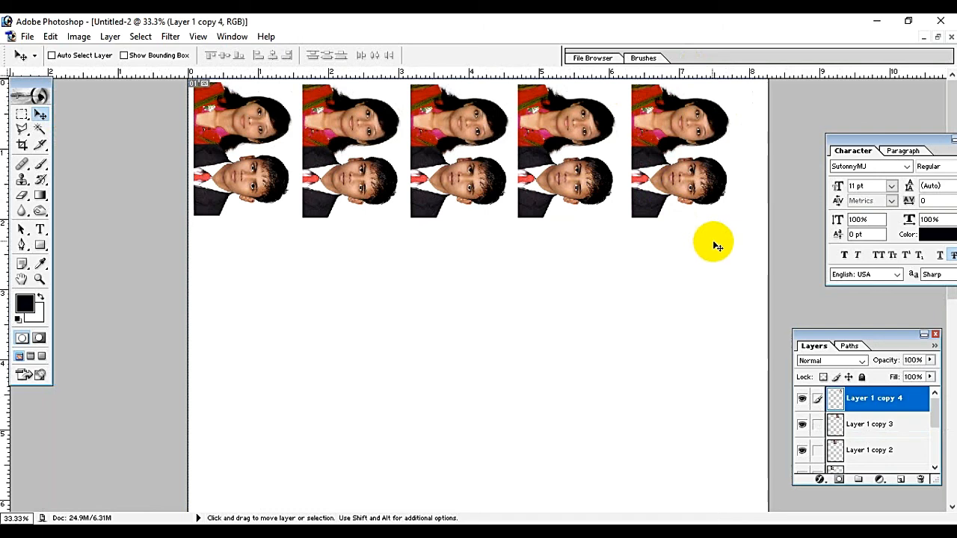
pyautogui.rightClick(652, 204)
pyautogui.click(668, 206)
pyautogui.moveTo(668, 207); pyautogui.dragTo(672, 209)
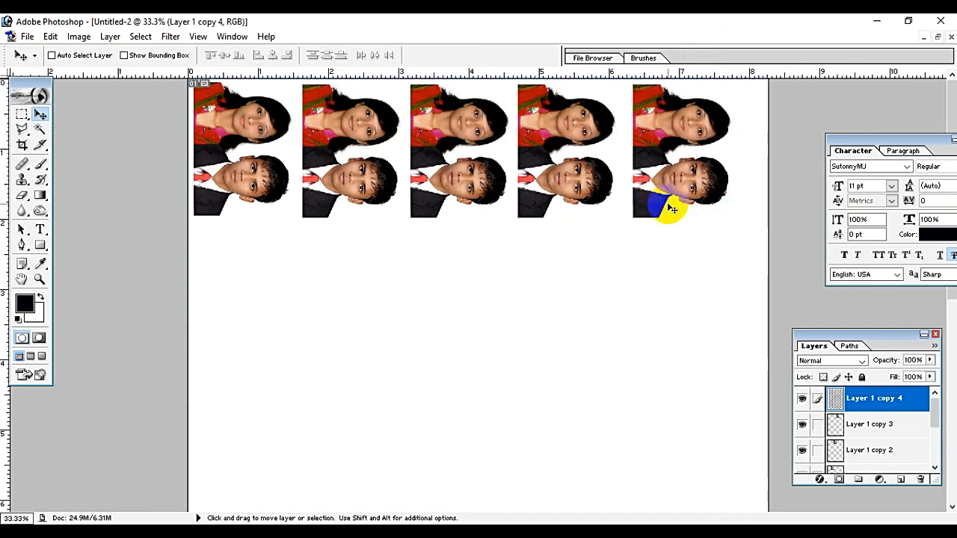
pyautogui.rightClick(567, 200)
pyautogui.click(577, 198)
pyautogui.moveTo(574, 204); pyautogui.dragTo(571, 209)
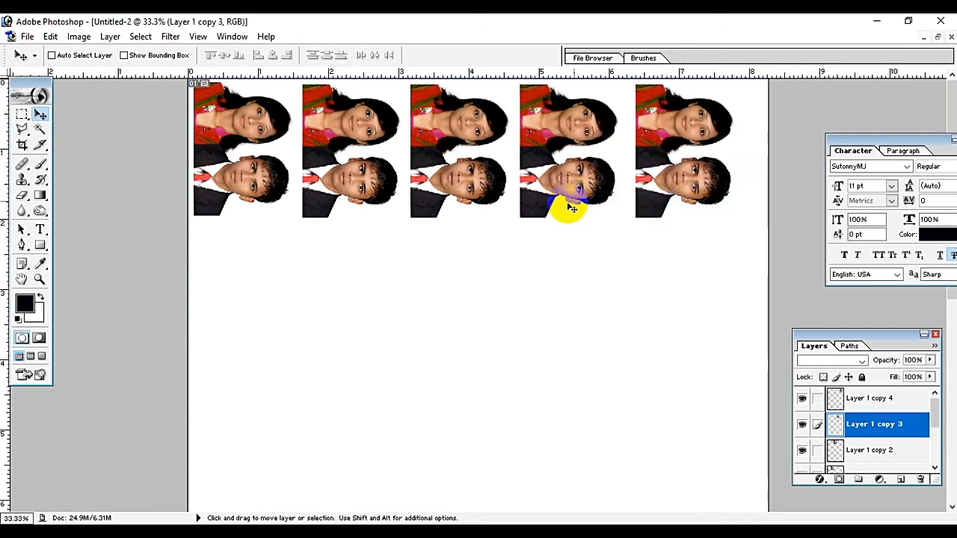
# Shift the third and second dual photos slightly to the right to widen the gap after the first photo.
pyautogui.rightClick(439, 186)
pyautogui.click(463, 188)
pyautogui.moveTo(472, 203); pyautogui.dragTo(475, 205)
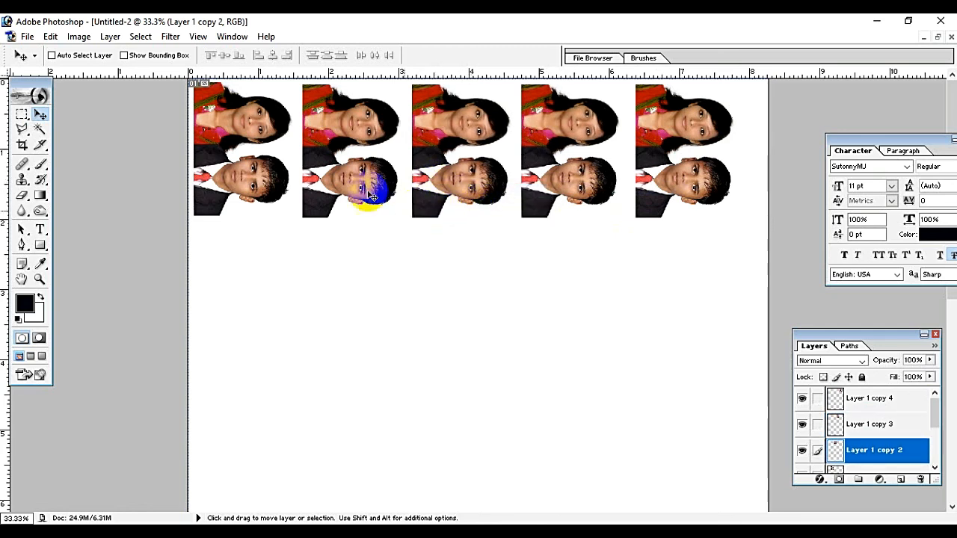
pyautogui.rightClick(372, 195)
pyautogui.click(395, 207)
pyautogui.moveTo(395, 207); pyautogui.dragTo(398, 208)
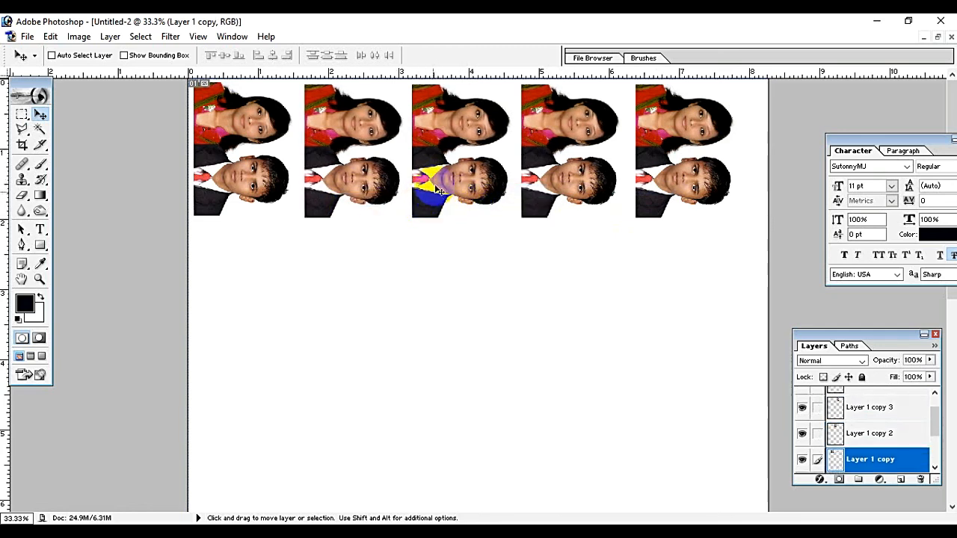
pyautogui.press('Right')
pyautogui.press('Right')
# Nudge the third dual photo (Layer 1 copy 2) further right to match the spacing of the first two.
pyautogui.rightClick(437, 187)
pyautogui.click(459, 195)
pyautogui.press('Right')
pyautogui.press('Right')
pyautogui.press('Right')
pyautogui.press('Right')
pyautogui.press('Right')
pyautogui.press('Right')
pyautogui.press('Right')
pyautogui.press('Right')
pyautogui.press('Right')
pyautogui.press('Right')
# Nudge the fourth dual photo (Layer 1 copy 3) right until it is evenly spaced between the third and fifth.
pyautogui.rightClick(552, 199)
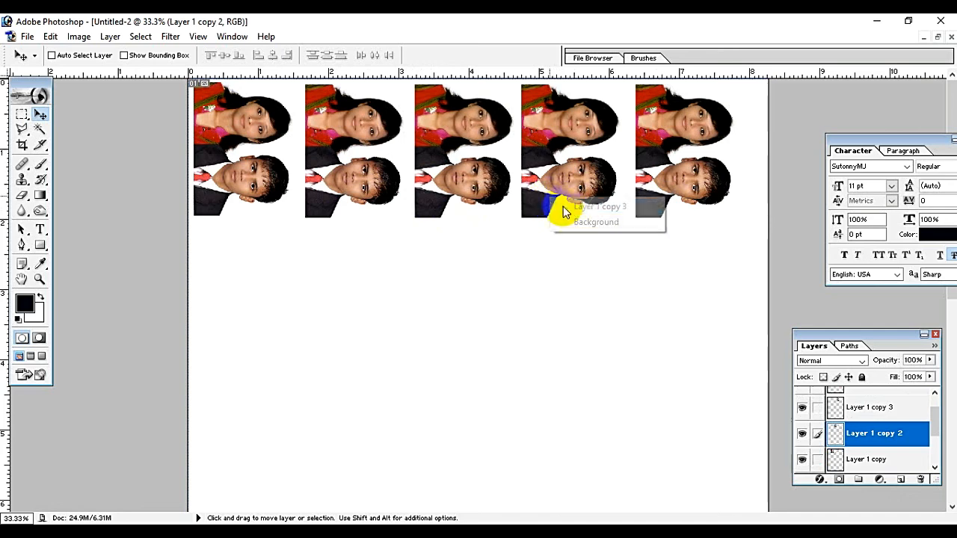
pyautogui.click(591, 207)
pyautogui.press('Right')
pyautogui.press('Right')
pyautogui.press('Right')
pyautogui.press('Right')
pyautogui.press('Right')
pyautogui.press('Right')
pyautogui.press('Right')
pyautogui.press('Right')
pyautogui.press('Right')
pyautogui.press('Right')
pyautogui.press('Right')
pyautogui.press('Right')
pyautogui.press('Right')
pyautogui.press('Right')
pyautogui.press('Right')
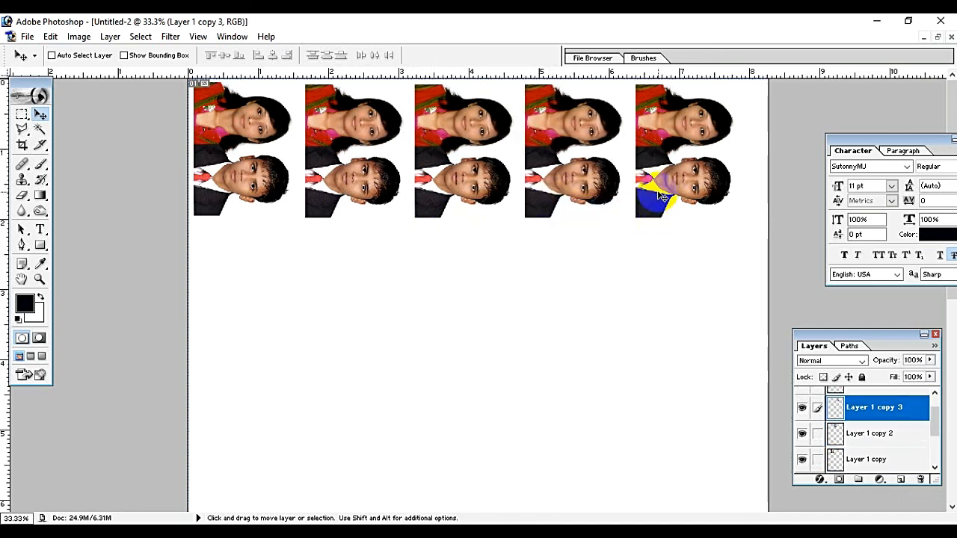